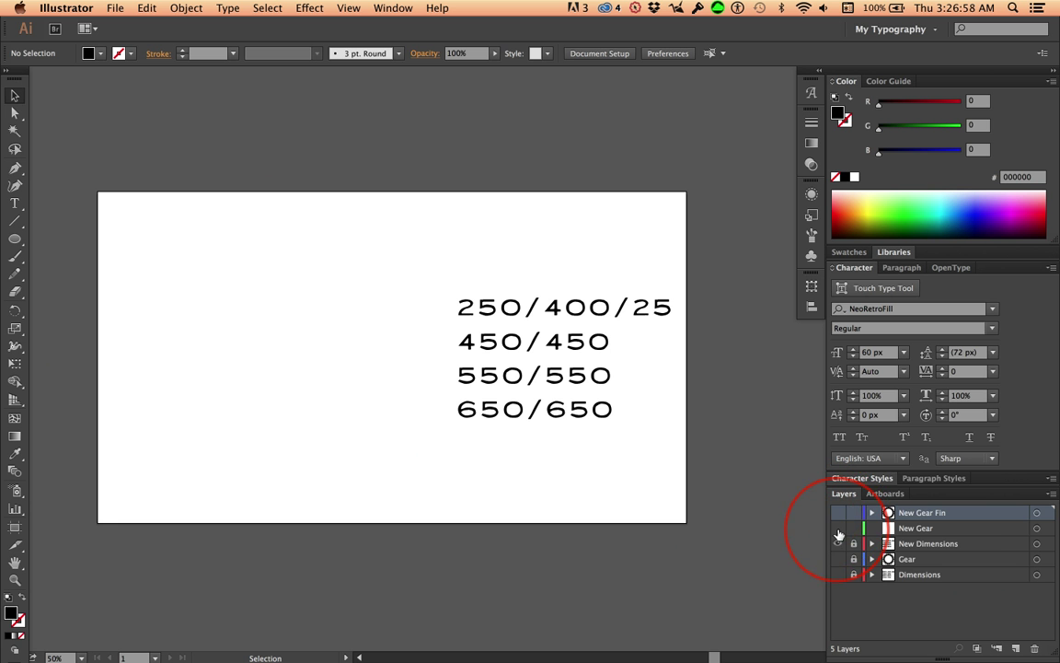
Step: On the New Gear layer, create a 25-point star with radii of 250 px and 400 px and move it fully onto the artboard
{"action": "left_click", "coordinate": [937, 527]}
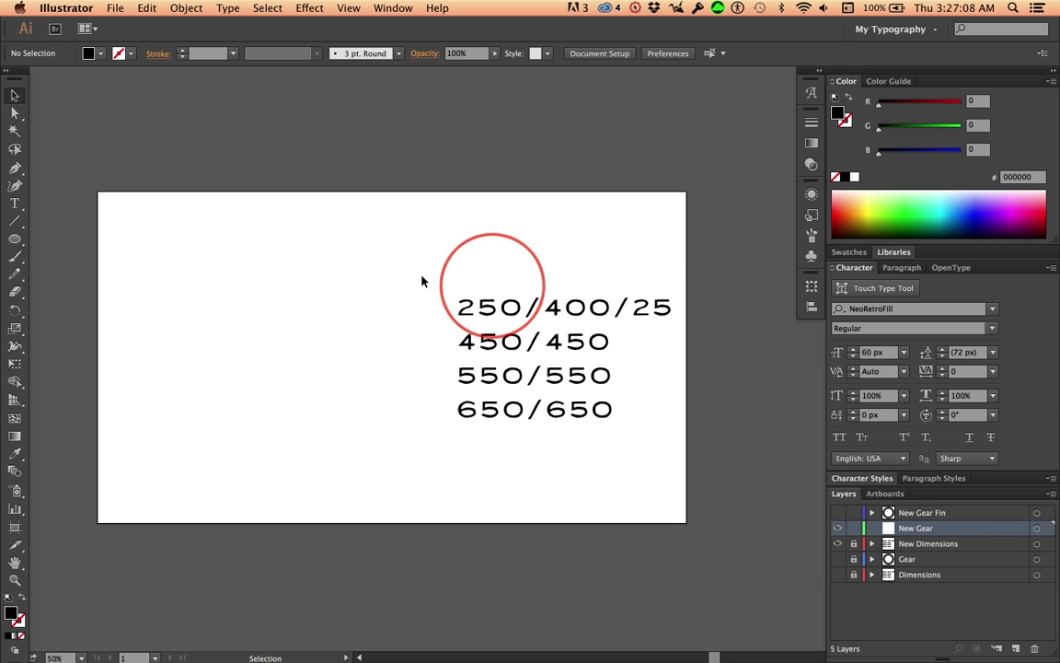
{"action": "left_click_drag", "start_coordinate": [17, 239], "coordinate": [71, 307]}
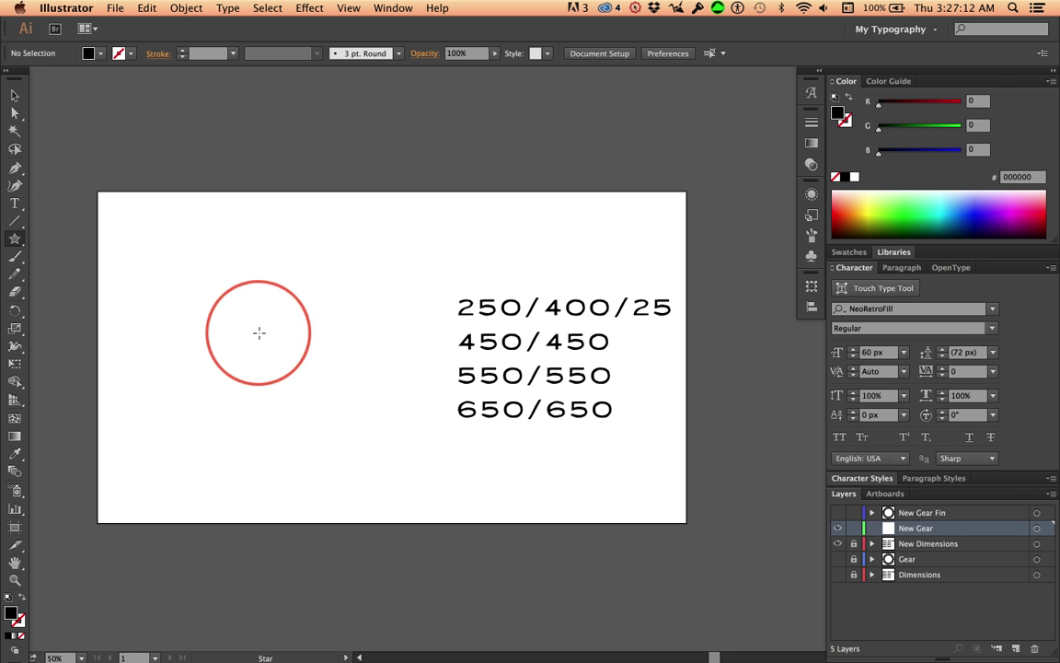
{"action": "left_click", "coordinate": [232, 300]}
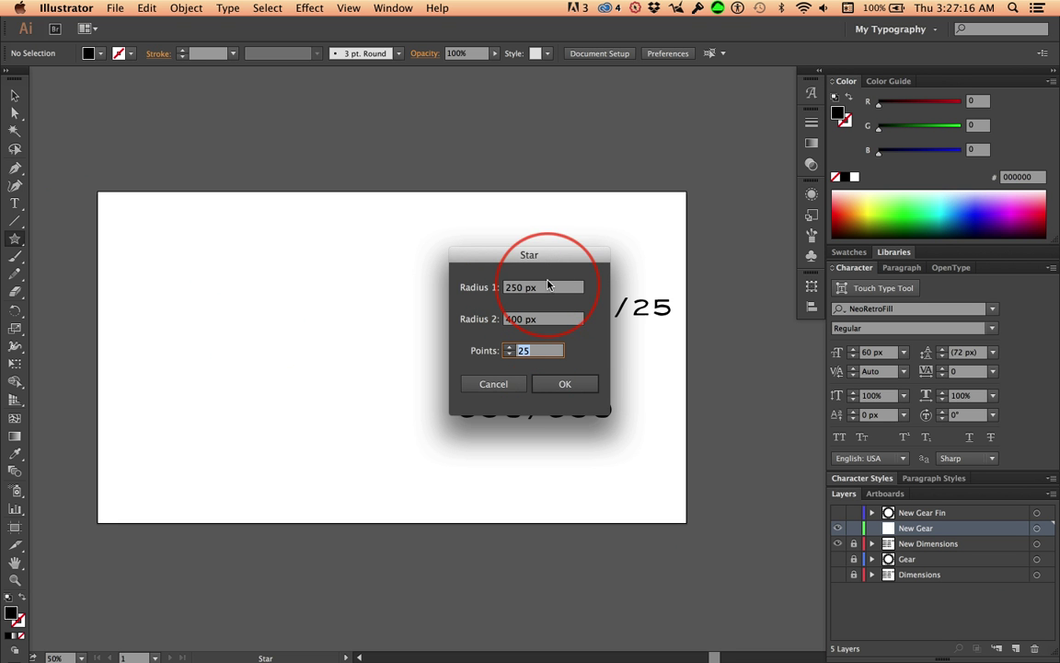
{"action": "left_click", "coordinate": [567, 384]}
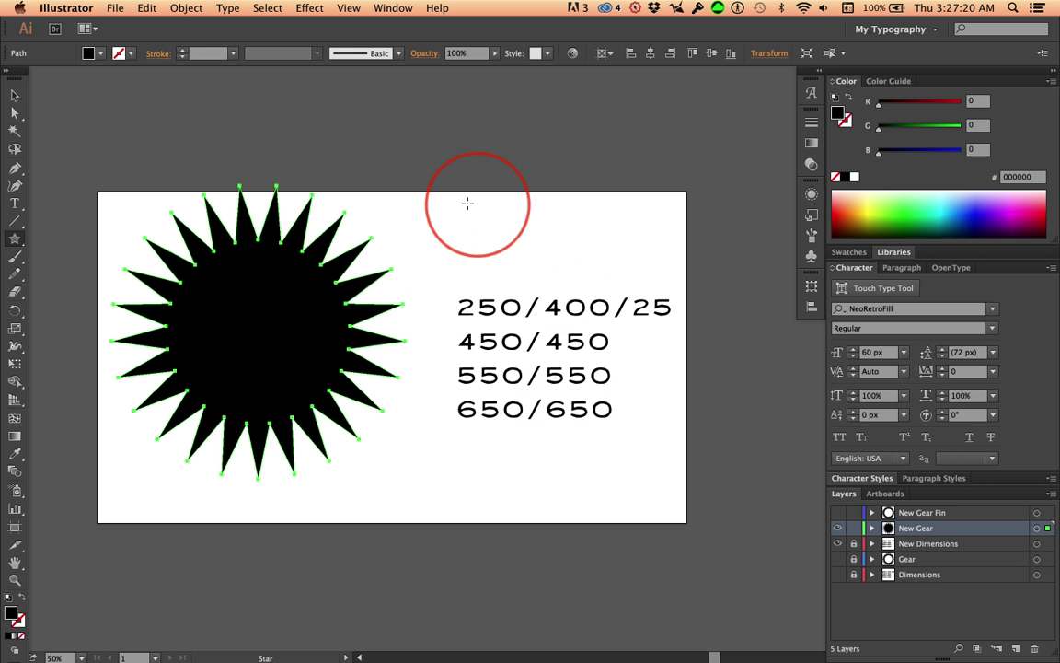
{"action": "left_click", "coordinate": [16, 96]}
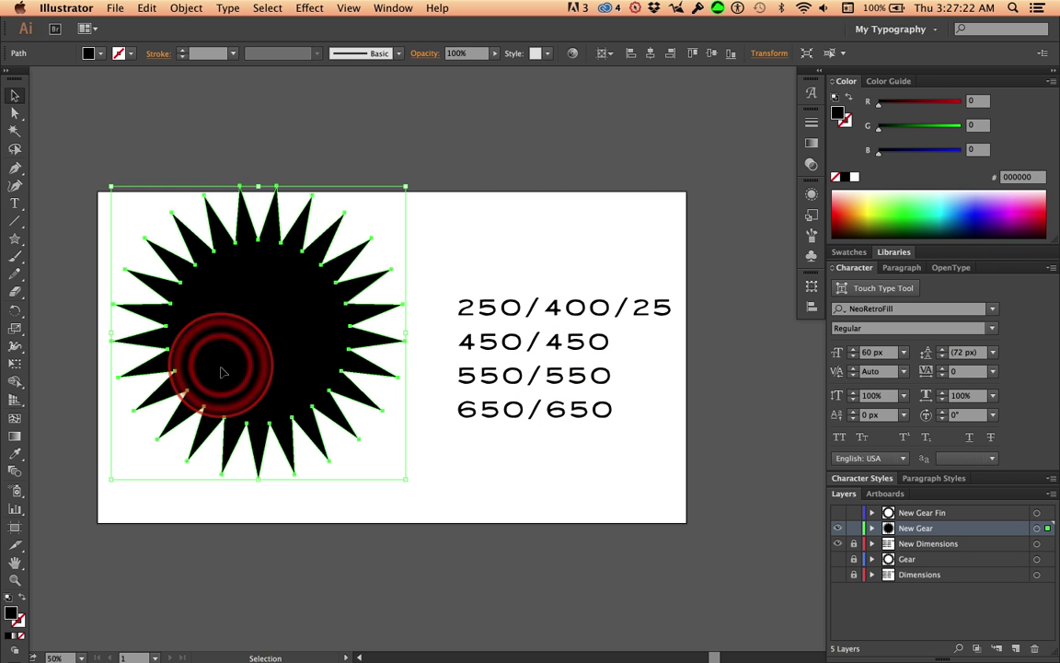
{"action": "left_click_drag", "start_coordinate": [241, 316], "coordinate": [274, 346]}
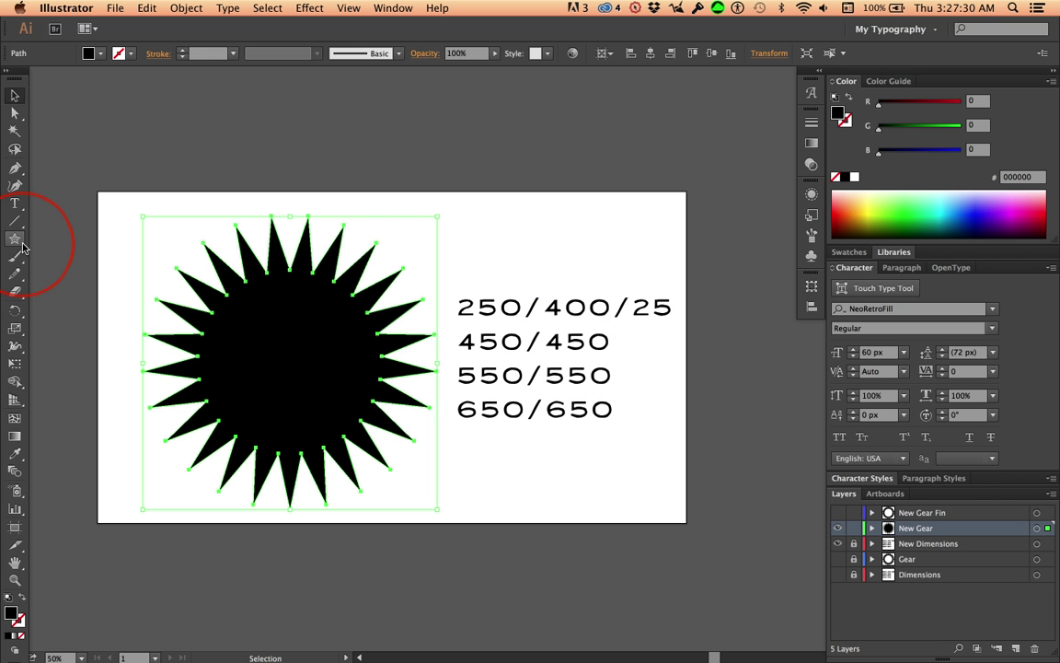
Step: Add a 450 × 450 px circle with the Ellipse tool
{"action": "left_click_drag", "start_coordinate": [18, 241], "coordinate": [55, 274]}
{"action": "left_click", "coordinate": [375, 230]}
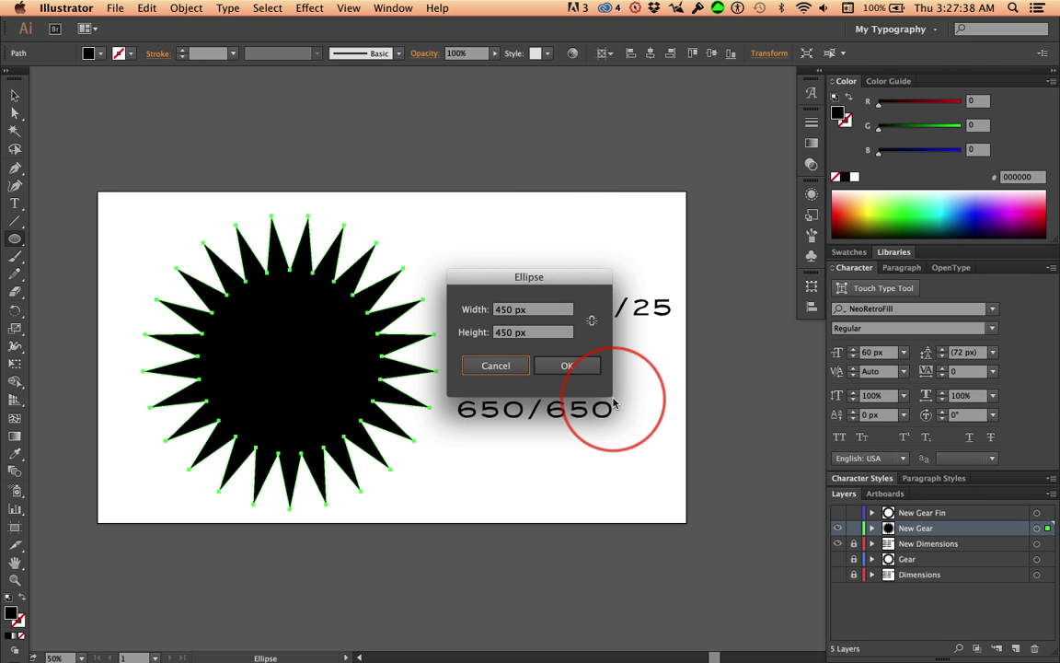
{"action": "left_click", "coordinate": [589, 365]}
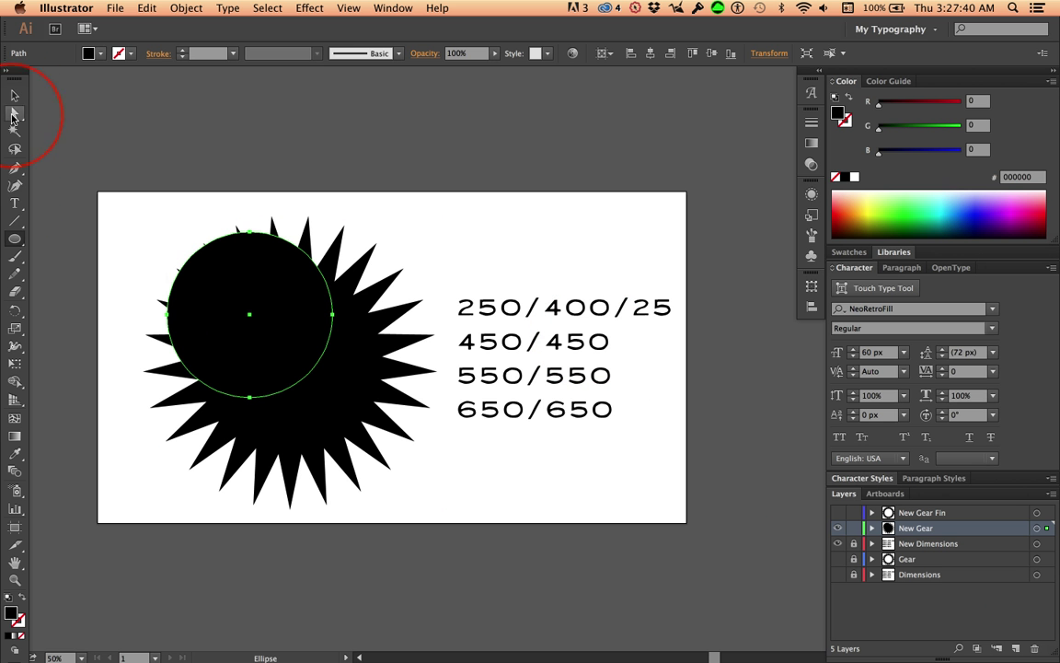
Step: Align the circle's centre horizontally and vertically to the star, using the star as the key object
{"action": "left_click", "coordinate": [14, 96]}
{"action": "left_click", "coordinate": [277, 355]}
{"action": "left_click", "coordinate": [396, 339], "text": "shift"}
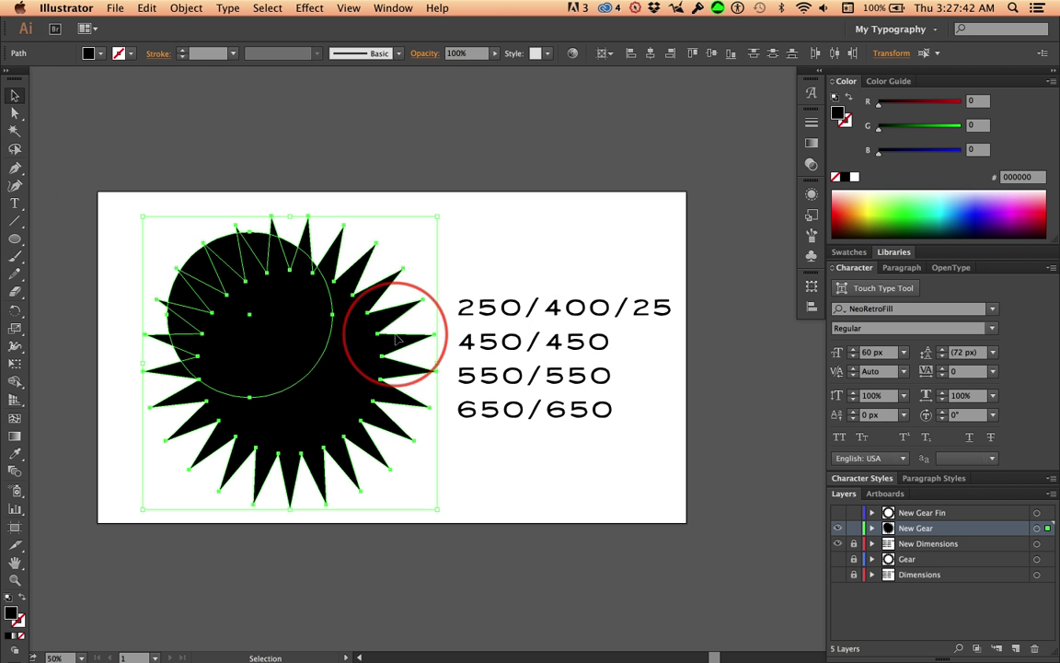
{"action": "left_click", "coordinate": [610, 53]}
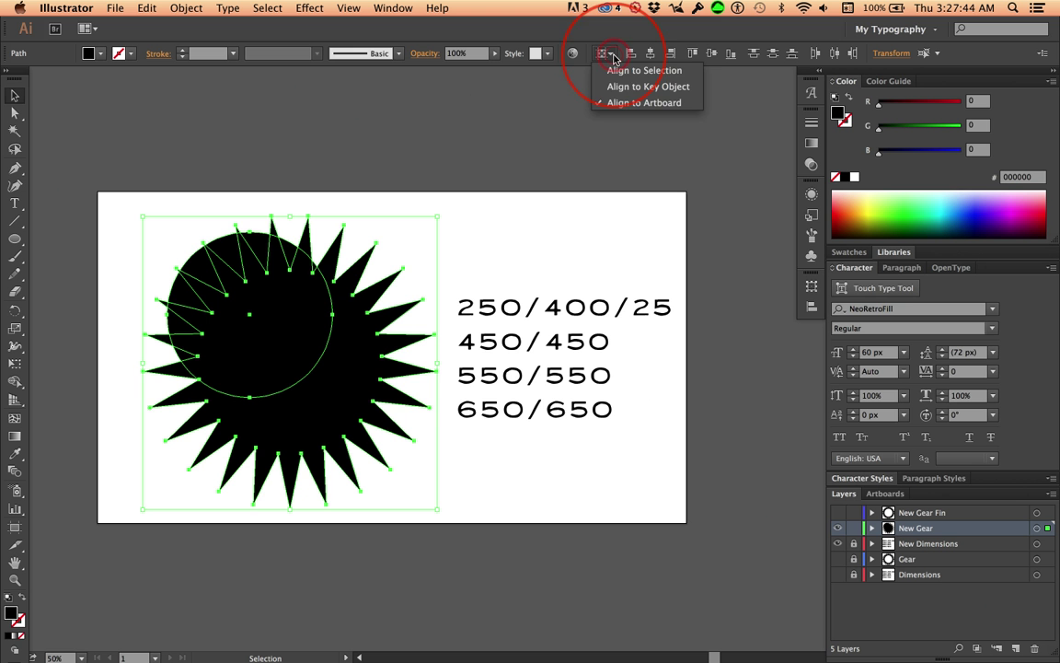
{"action": "left_click", "coordinate": [673, 87]}
{"action": "left_click", "coordinate": [351, 387]}
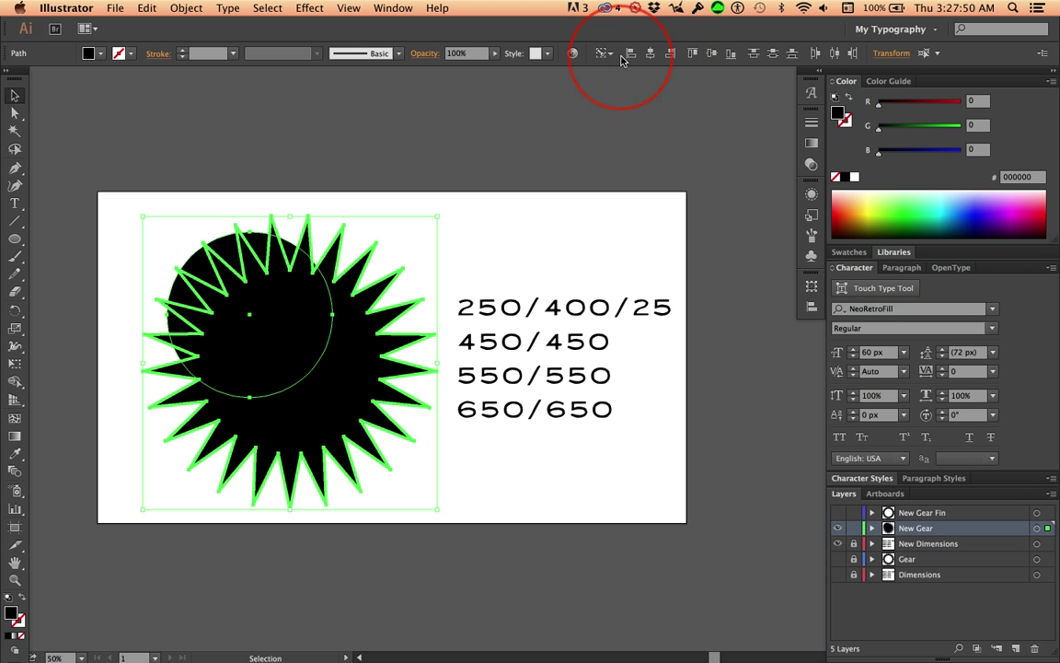
{"action": "left_click", "coordinate": [649, 54]}
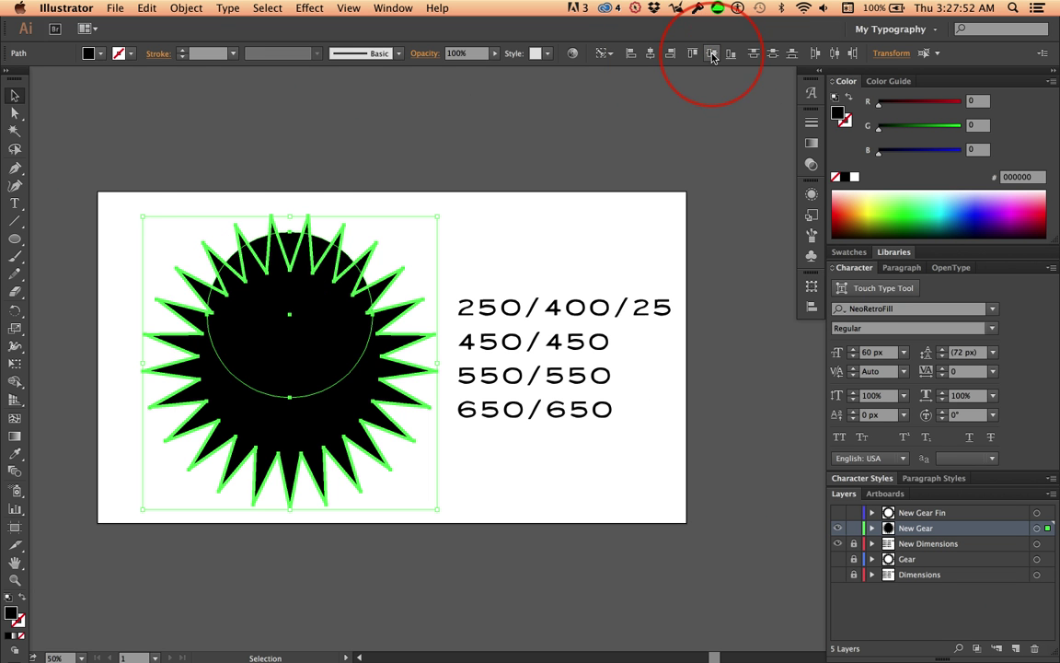
{"action": "left_click", "coordinate": [711, 55]}
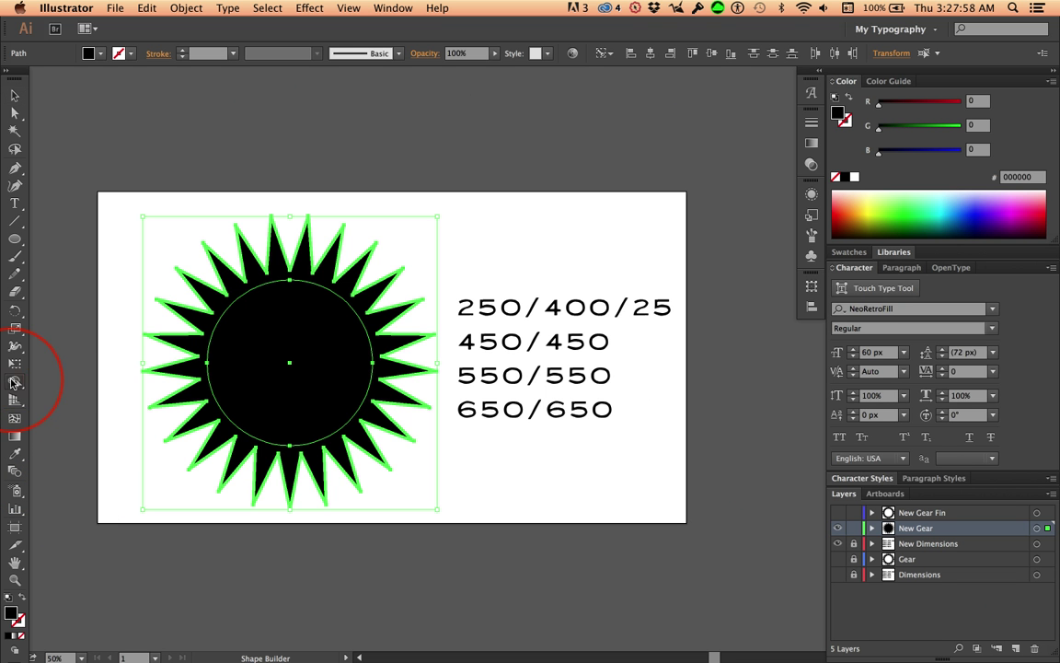
Step: Cut the circle out of the star's centre with the Shape Builder tool, then deselect the artwork
{"action": "key", "text": "alt"}
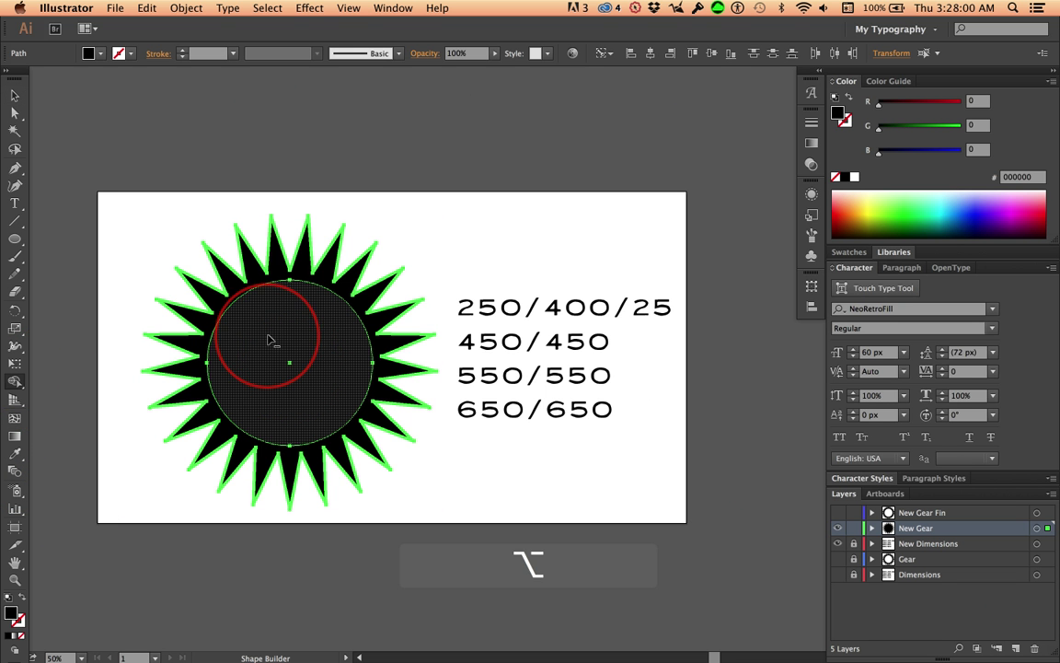
{"action": "left_click", "coordinate": [272, 342], "text": "alt"}
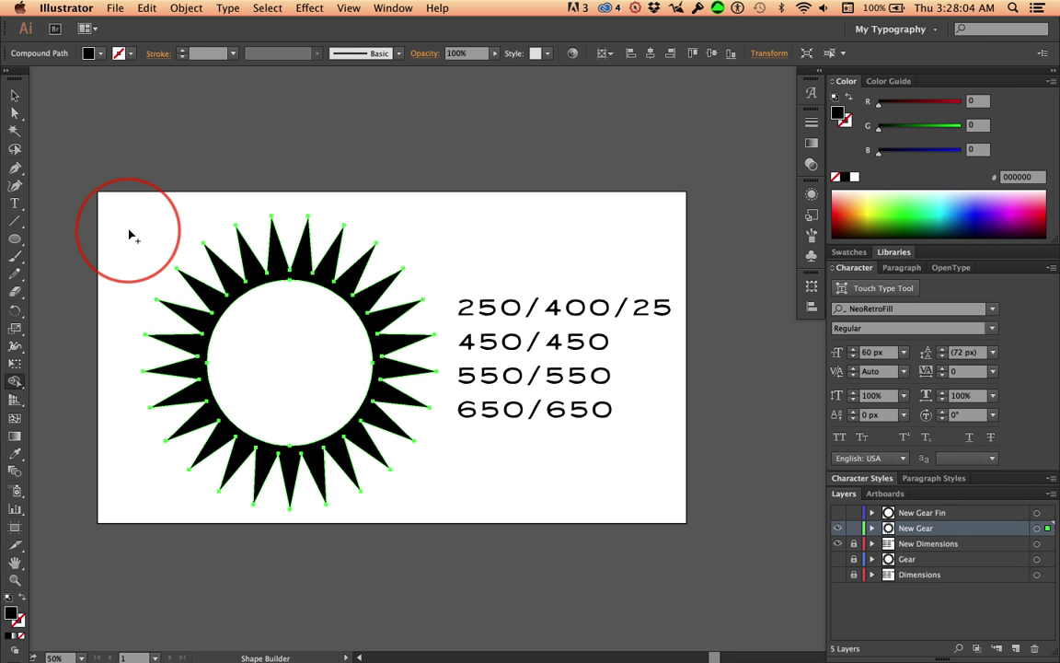
{"action": "left_click", "coordinate": [14, 95]}
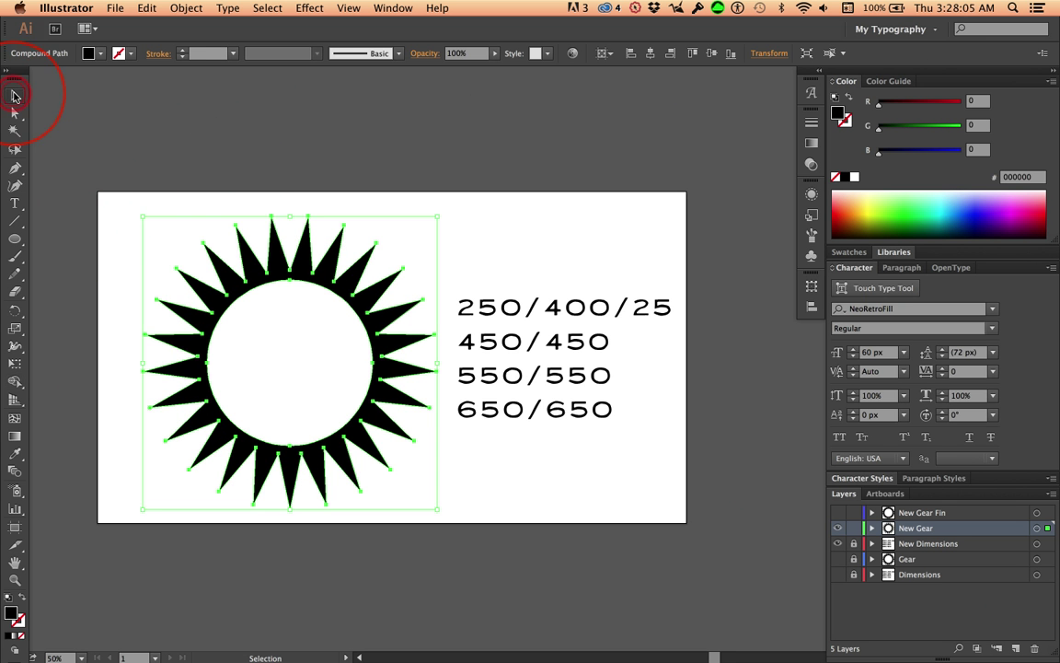
{"action": "left_click", "coordinate": [110, 218]}
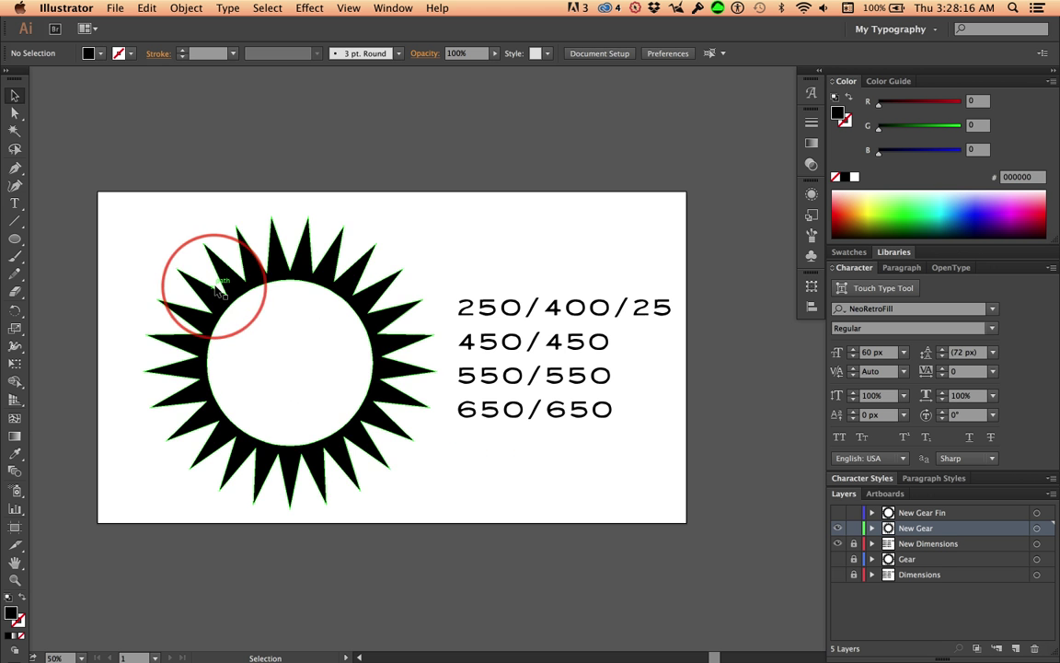
Step: Temporarily show the New Gear Fin layer in place of New Gear to examine the finished gear's teeth
{"action": "left_click", "coordinate": [839, 528]}
{"action": "left_click", "coordinate": [837, 512]}
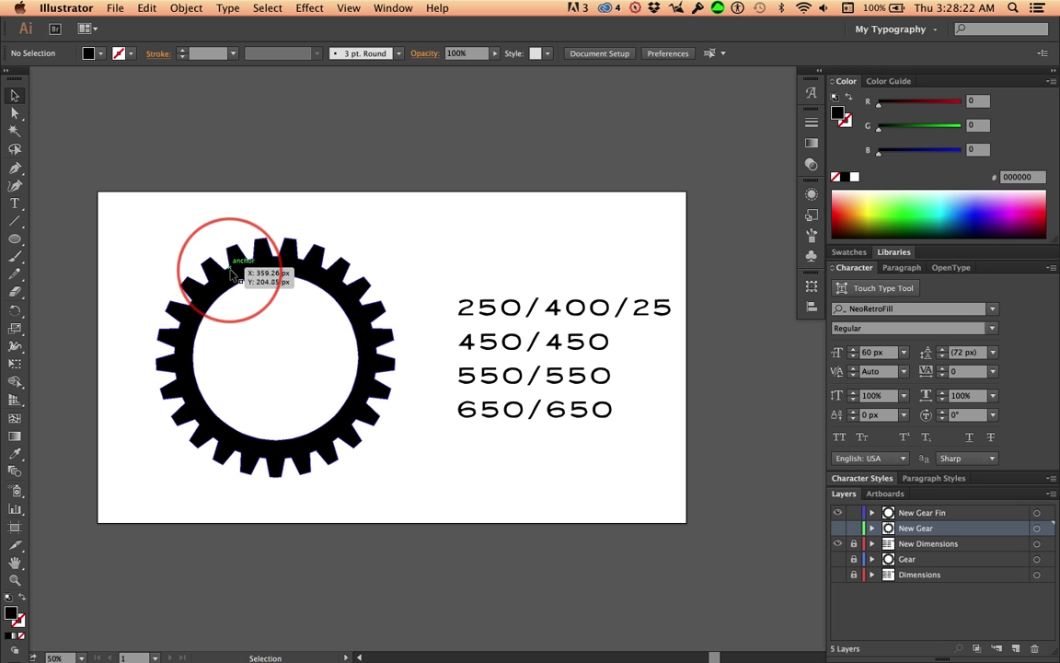
{"action": "left_click", "coordinate": [838, 514]}
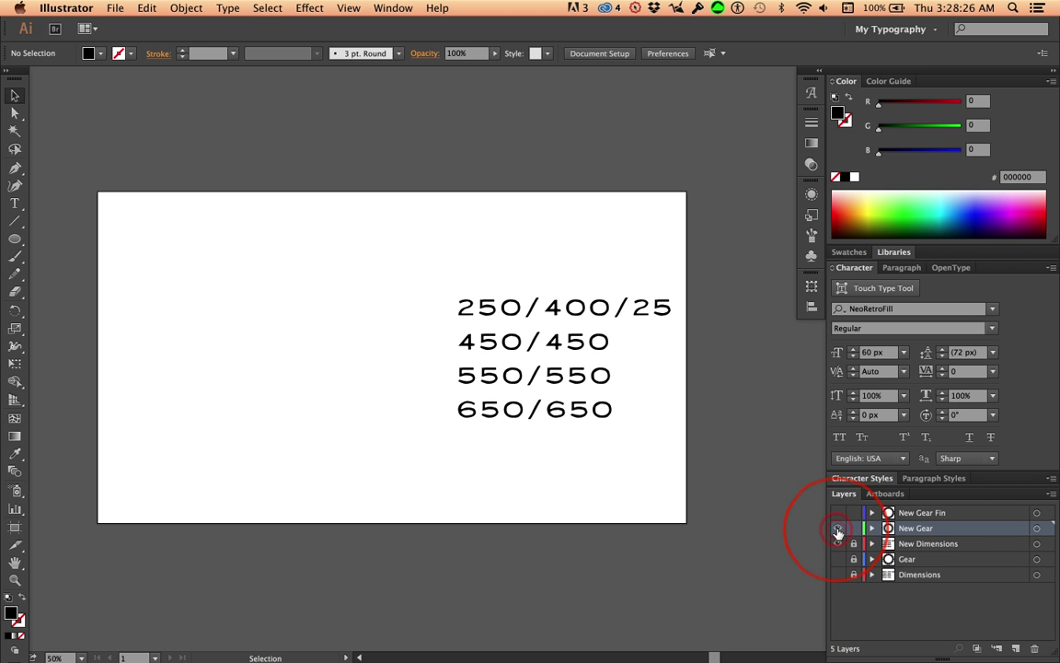
{"action": "left_click", "coordinate": [838, 528]}
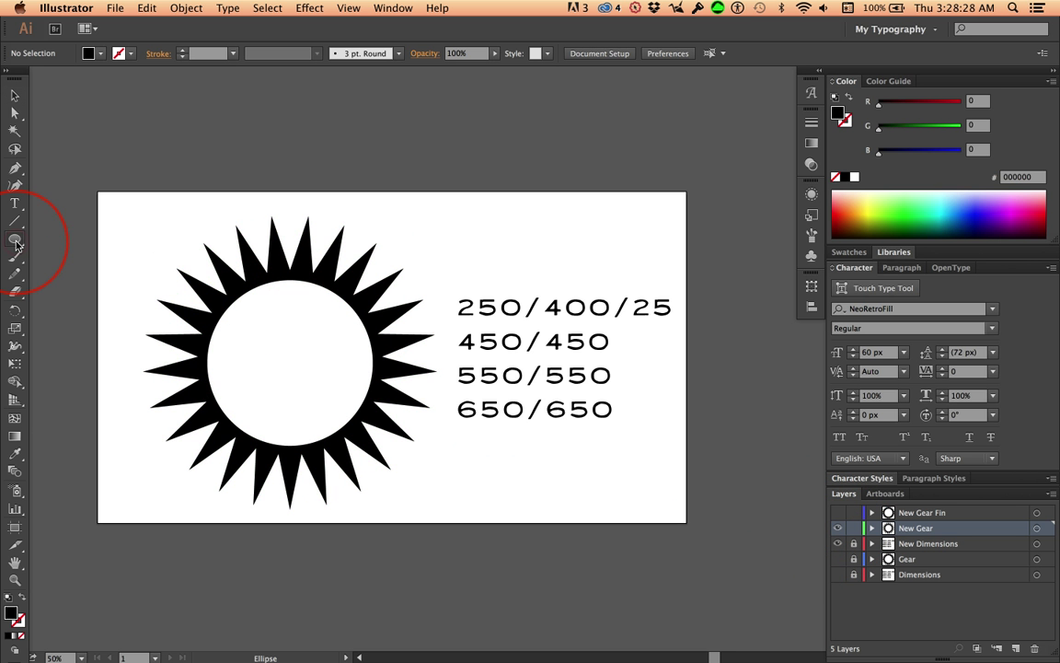
Step: Create two more circles with the Ellipse tool, one 550 × 550 px and one 650 × 650 px
{"action": "left_click", "coordinate": [190, 237]}
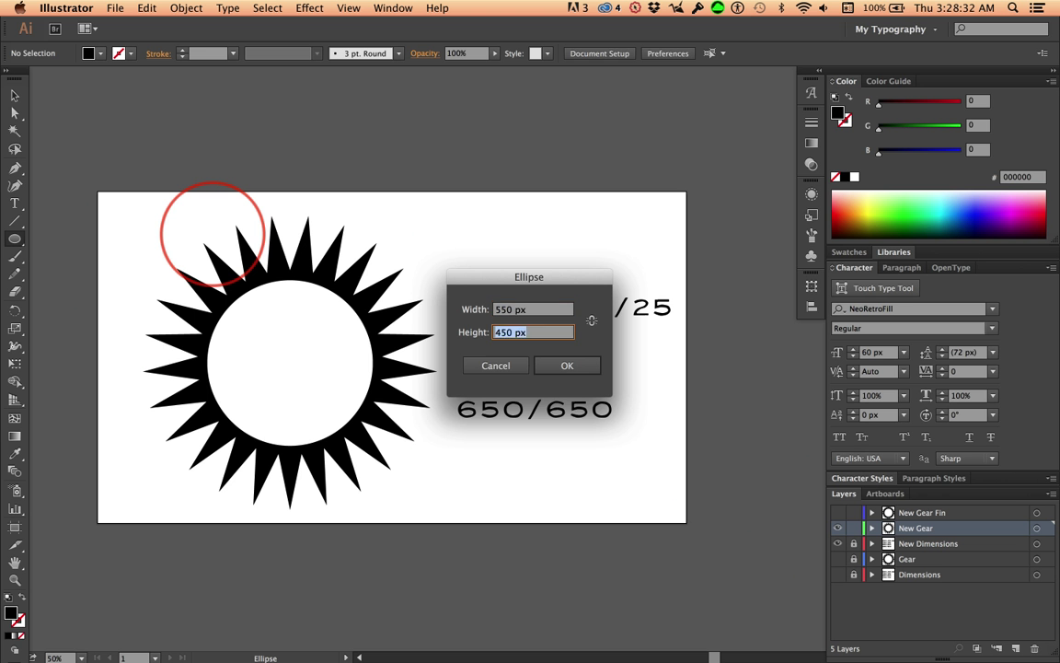
{"action": "key", "text": "Return"}
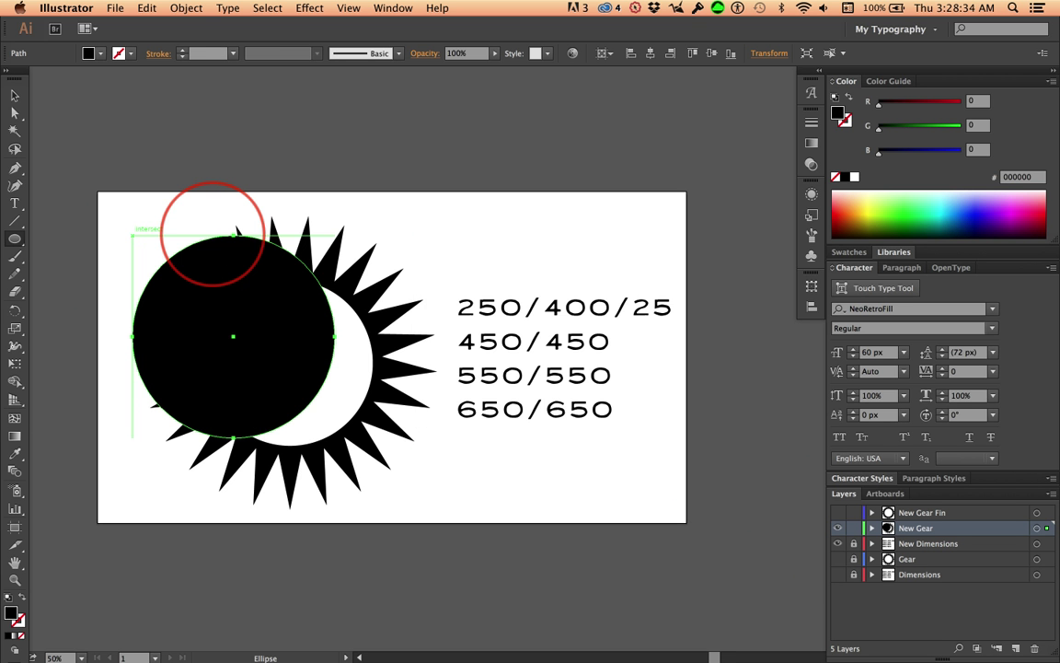
{"action": "left_click", "coordinate": [433, 219]}
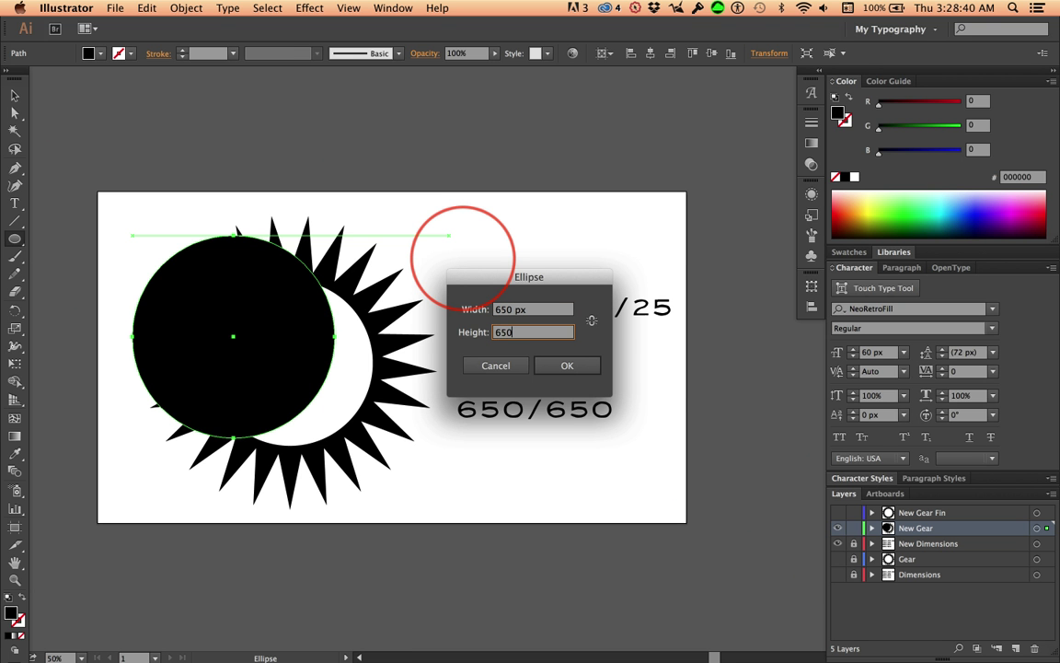
{"action": "left_click", "coordinate": [571, 365]}
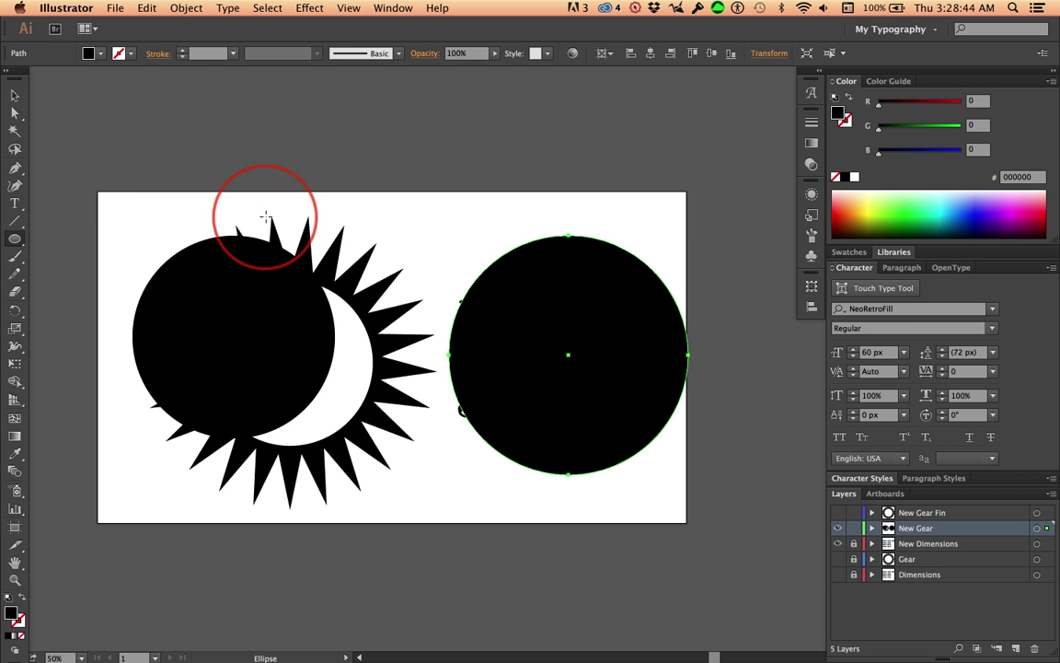
Step: Centre both new circles horizontally and vertically on the hollow star, using the star as the key object
{"action": "left_click", "coordinate": [16, 98]}
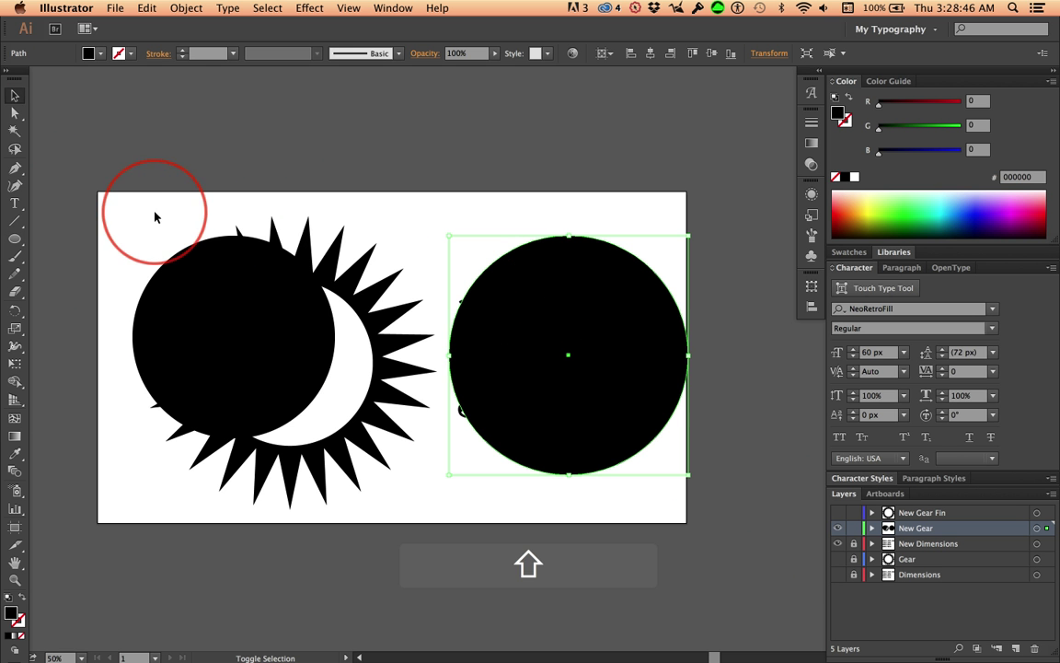
{"action": "left_click_drag", "start_coordinate": [153, 210], "coordinate": [369, 413]}
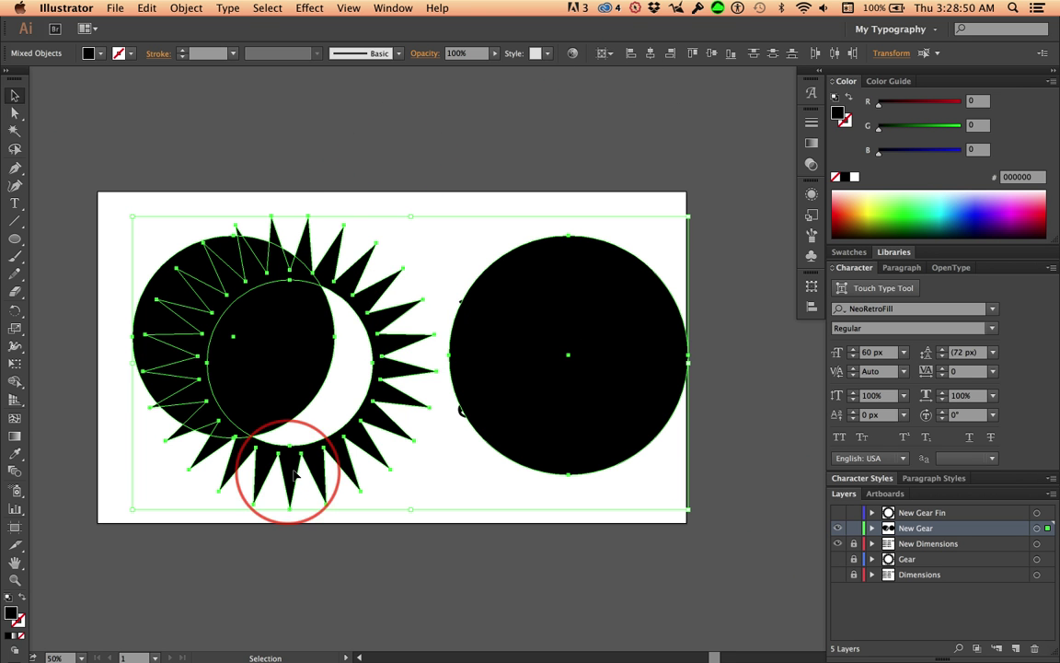
{"action": "left_click", "coordinate": [386, 345]}
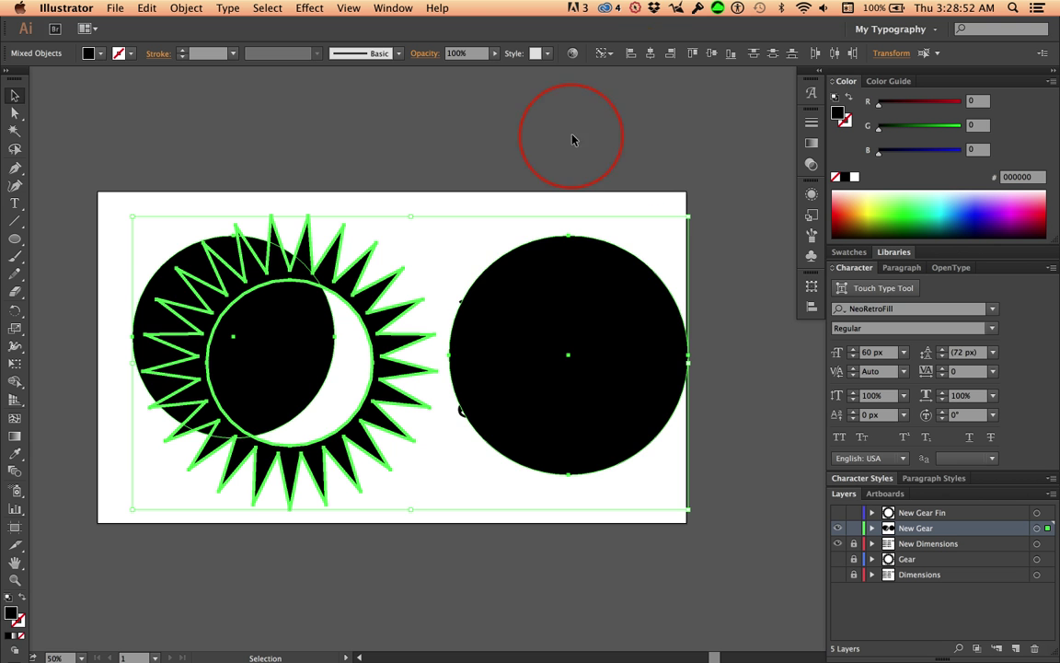
{"action": "left_click", "coordinate": [651, 55]}
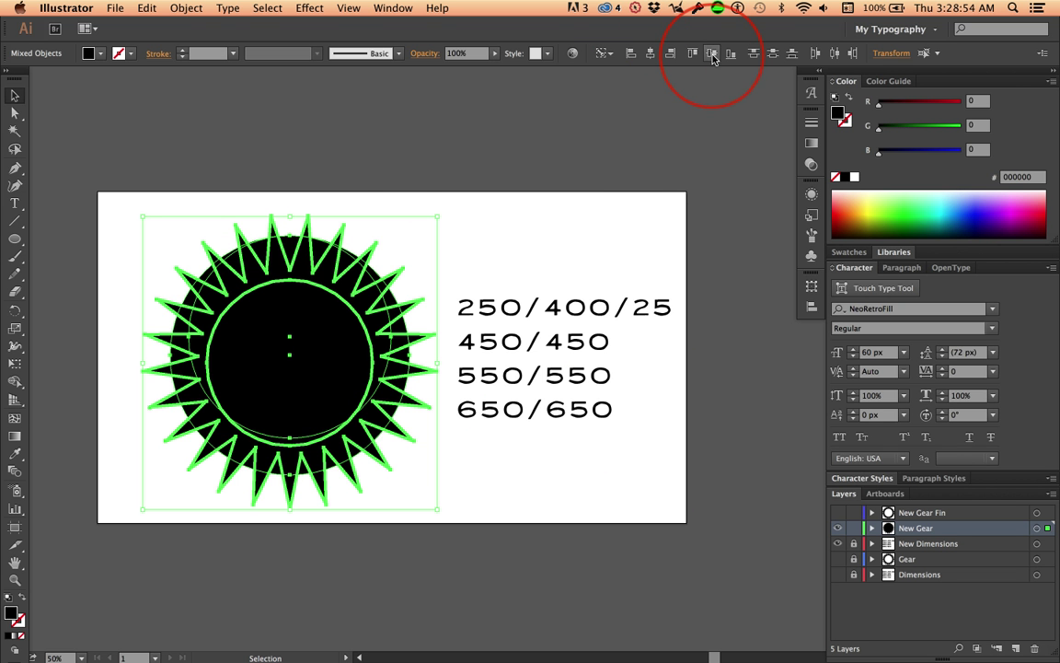
{"action": "left_click", "coordinate": [712, 54]}
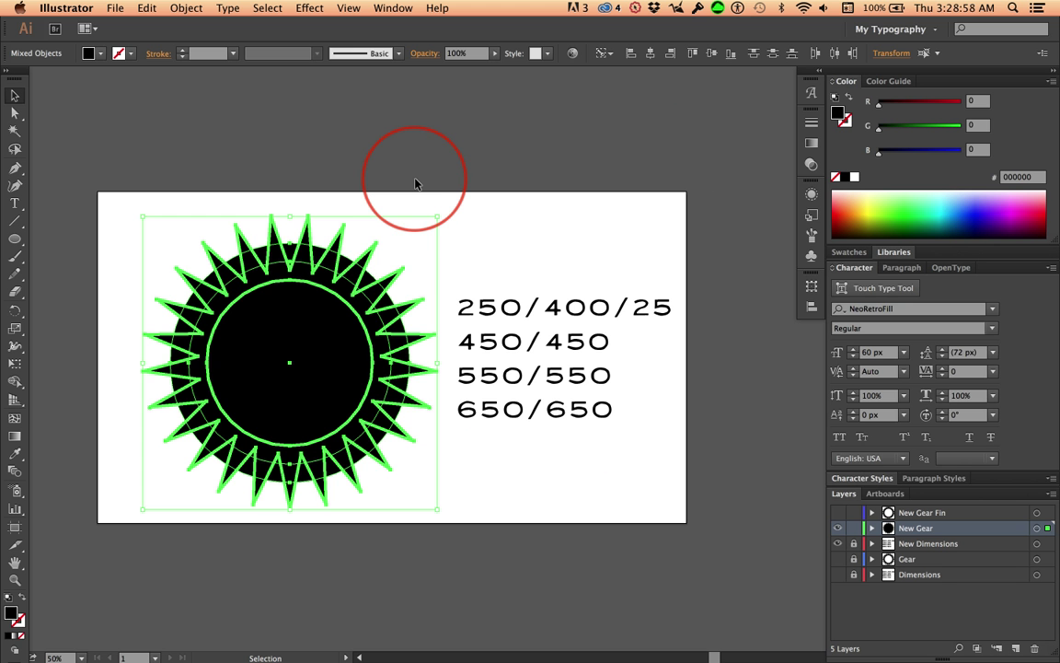
Step: Select the star and both circles and remove the central disc with the Shape Builder tool
{"action": "left_click", "coordinate": [494, 229]}
{"action": "left_click_drag", "start_coordinate": [177, 229], "coordinate": [304, 333]}
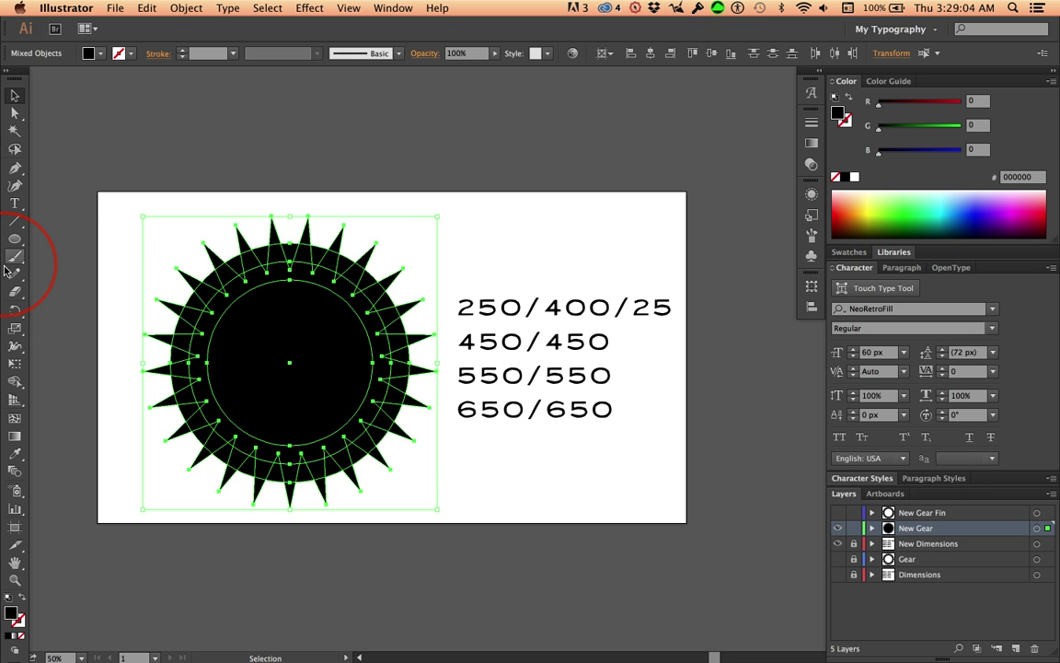
{"action": "left_click", "coordinate": [16, 382]}
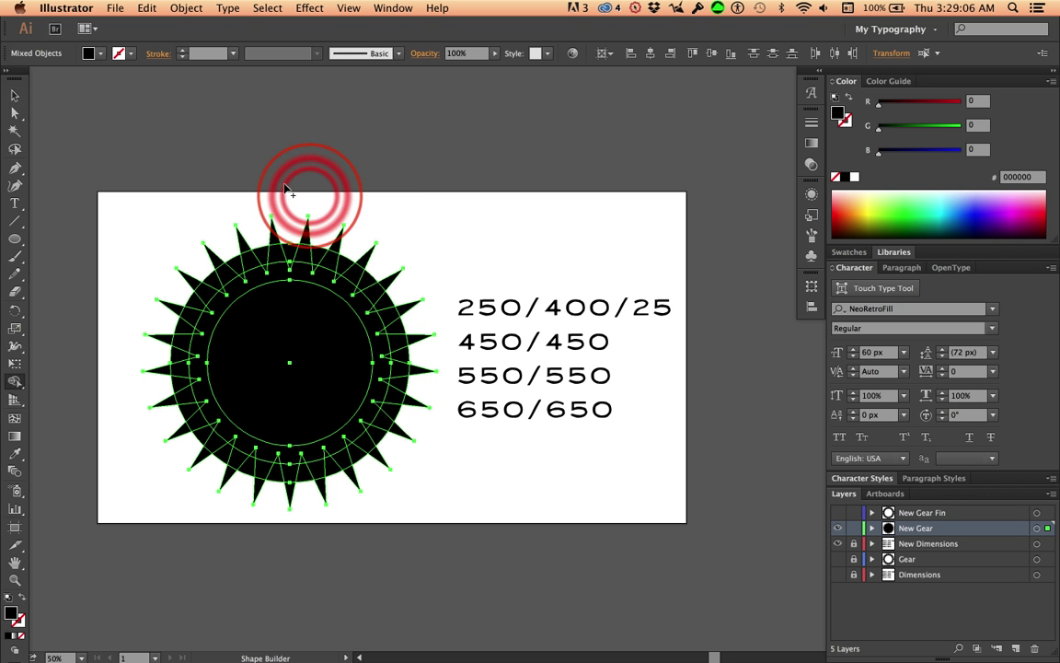
{"action": "key", "text": "alt"}
{"action": "left_click", "coordinate": [301, 349], "text": "alt"}
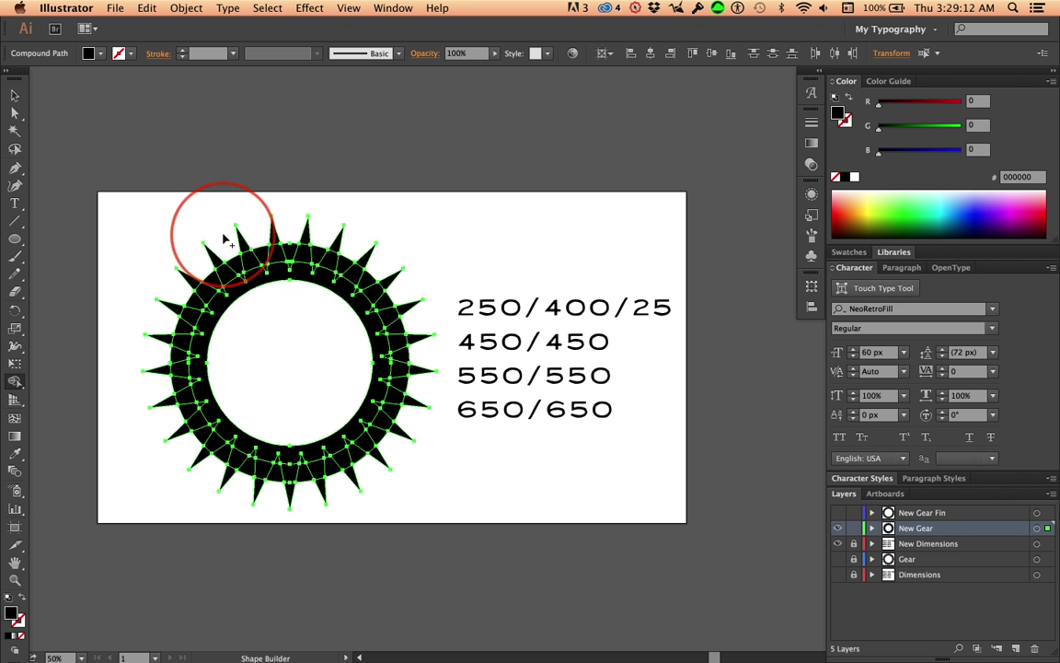
Step: Remove the star points protruding beyond the outer circle along the gear's upper edge with the Shape Builder tool
{"action": "key", "text": "alt"}
{"action": "mouse_move", "coordinate": [226, 235]}
{"action": "left_mouse_down"}
{"action": "mouse_move", "coordinate": [307, 231]}
{"action": "mouse_move", "coordinate": [326, 214]}
{"action": "mouse_move", "coordinate": [329, 230]}
{"action": "mouse_move", "coordinate": [402, 279]}
{"action": "left_mouse_up"}
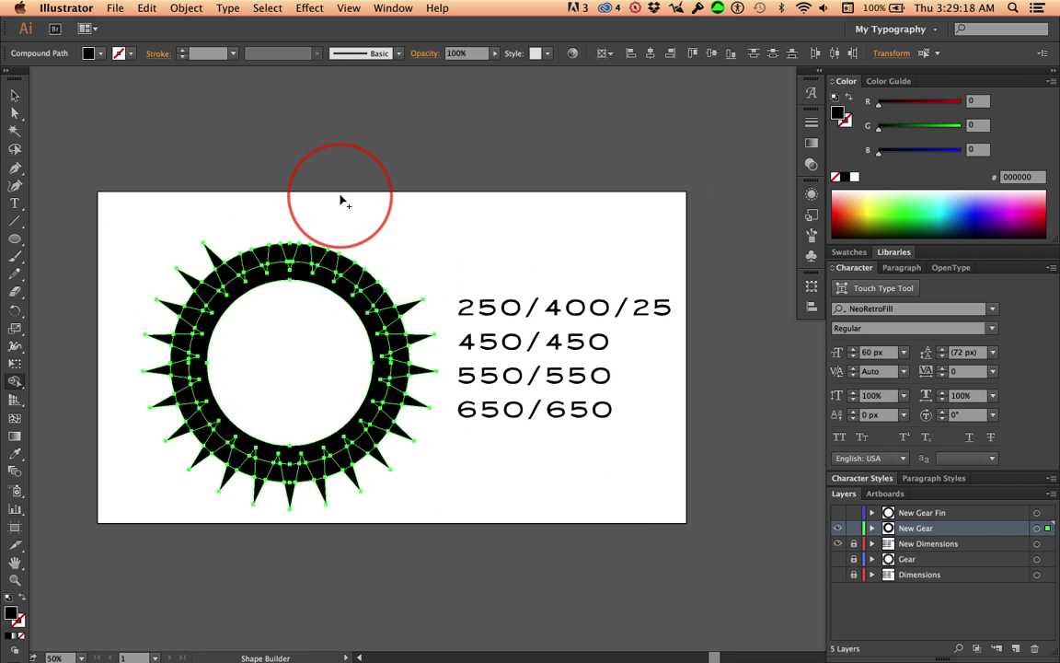
Step: Cut out the wedges between the gear's upper teeth and merge the two topmost teeth into the inner ring with the Shape Builder tool
{"action": "key", "text": "super+equal"}
{"action": "key", "text": "super+equal"}
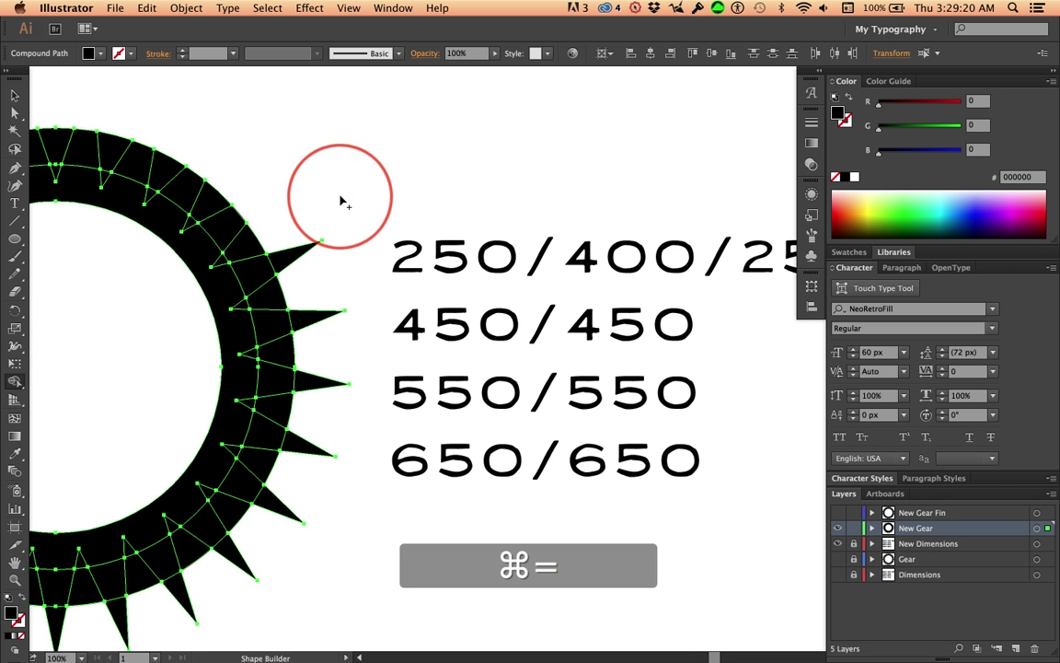
{"action": "left_click_drag", "start_coordinate": [152, 327], "coordinate": [443, 344]}
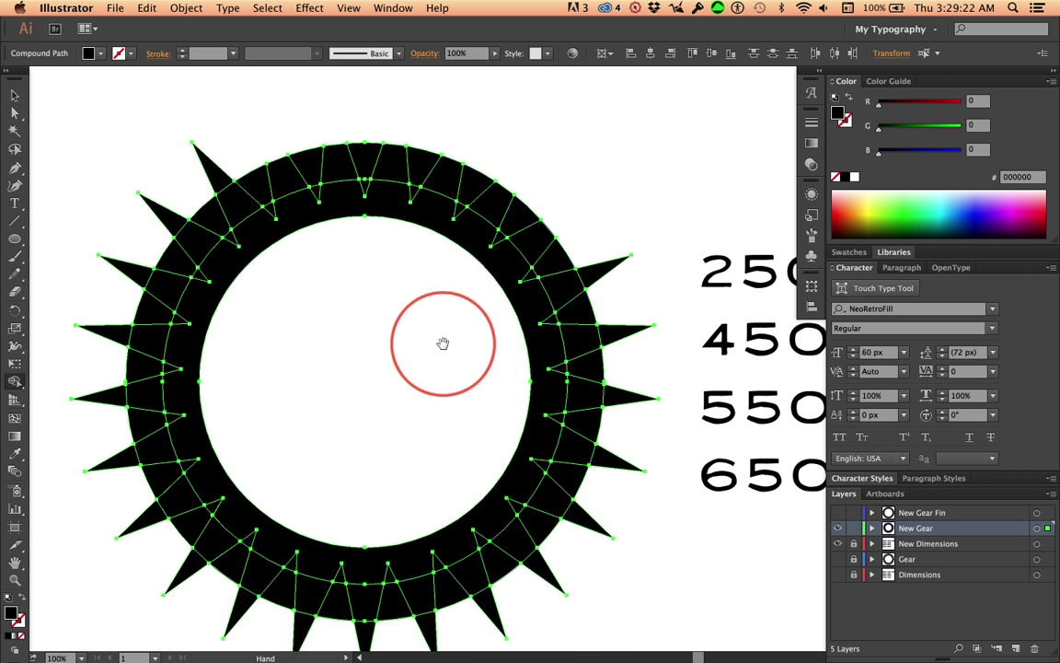
{"action": "key", "text": "shift+m"}
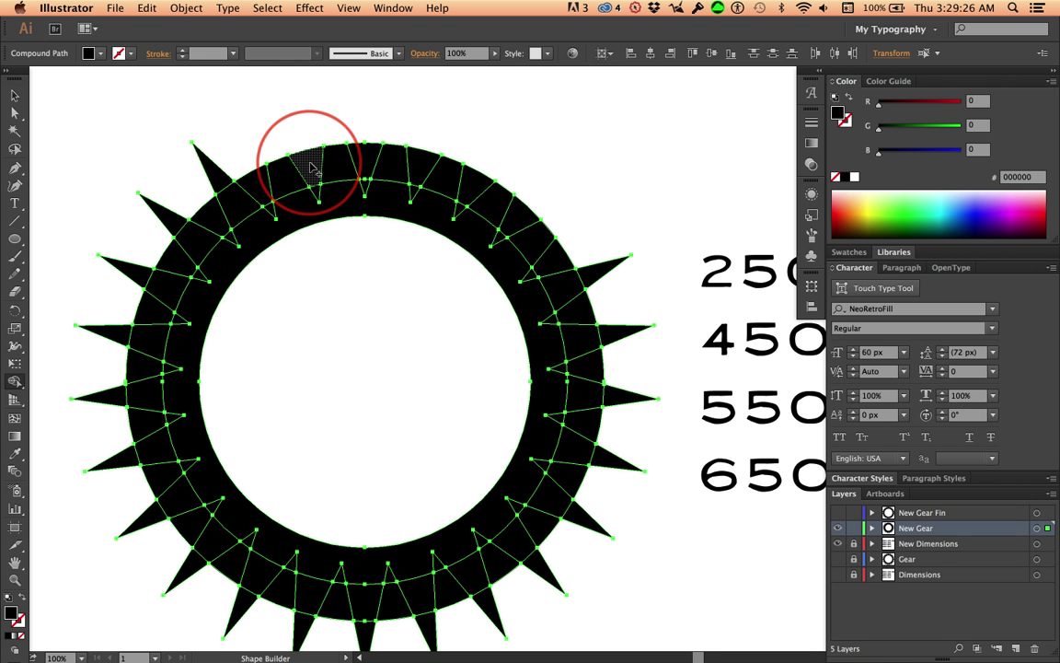
{"action": "key", "text": "alt"}
{"action": "left_click", "coordinate": [311, 168], "text": "alt"}
{"action": "left_click", "coordinate": [368, 152], "text": "alt"}
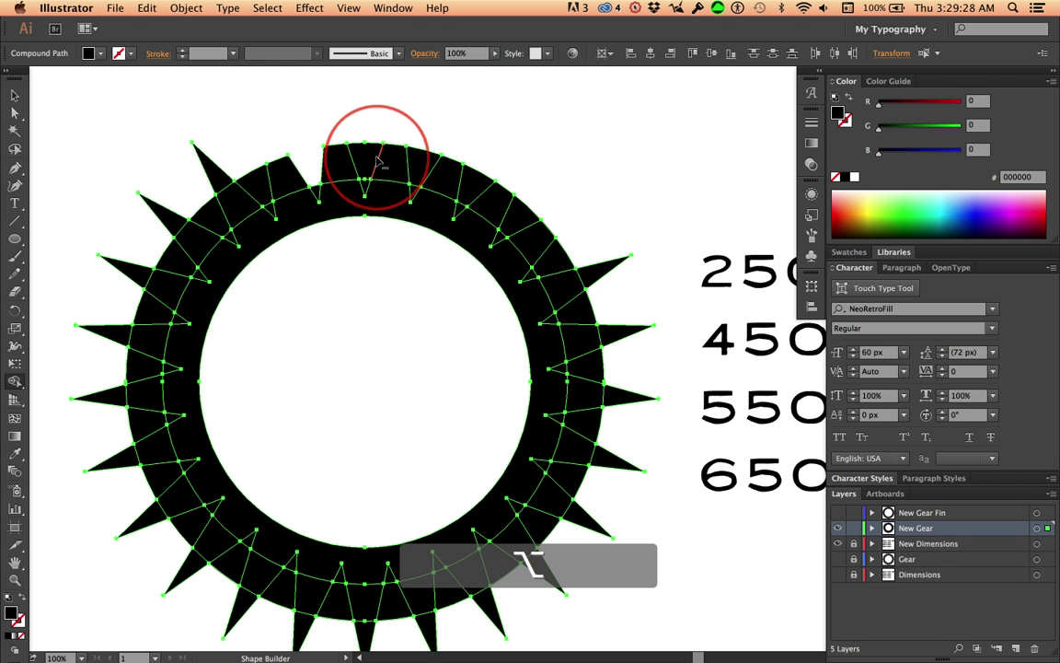
{"action": "left_click", "coordinate": [416, 165], "text": "alt"}
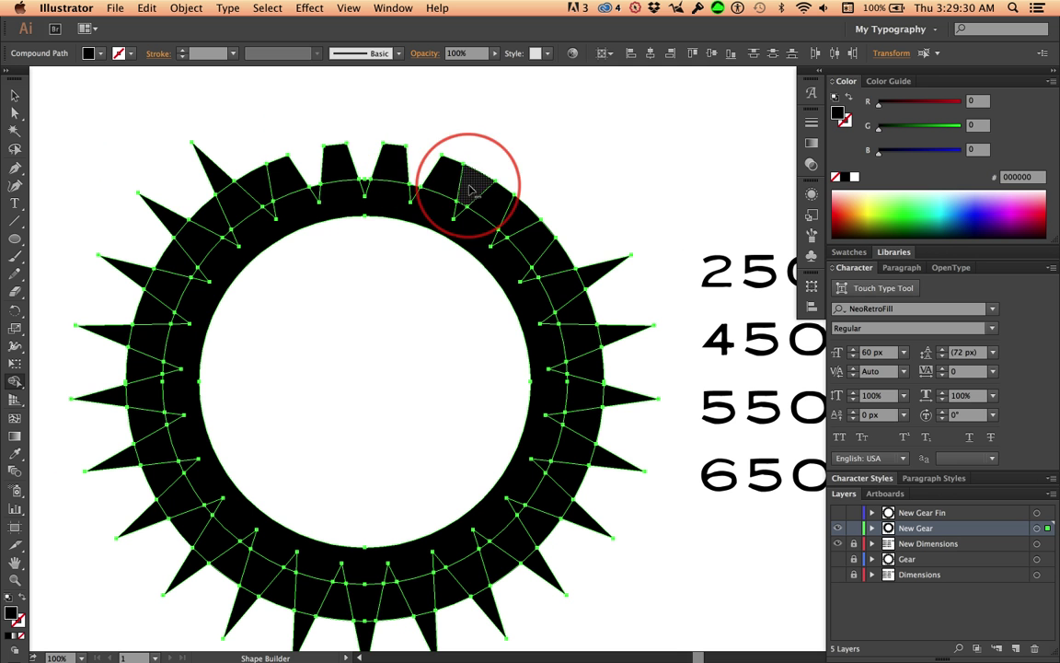
{"action": "left_click", "coordinate": [521, 217], "text": "alt"}
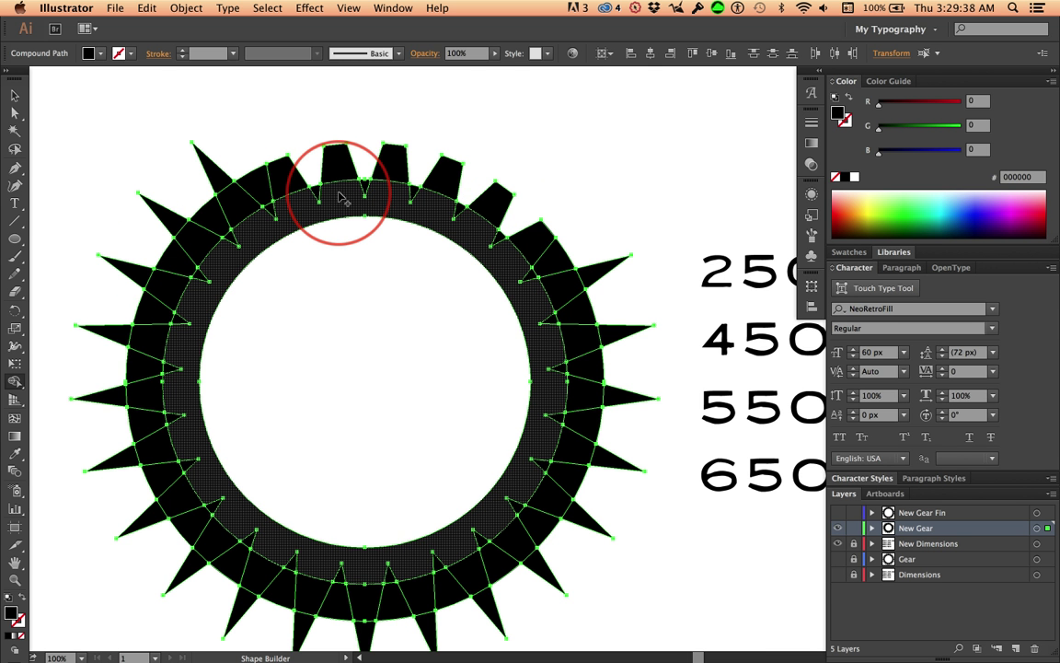
{"action": "left_click_drag", "start_coordinate": [341, 201], "coordinate": [336, 168]}
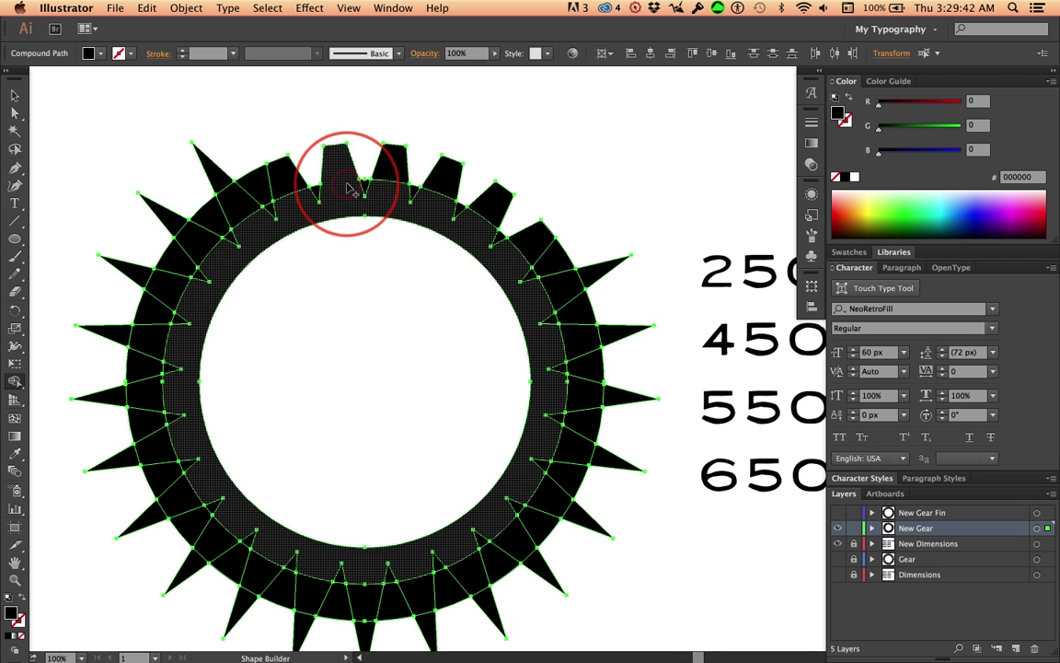
{"action": "left_click_drag", "start_coordinate": [397, 198], "coordinate": [394, 168]}
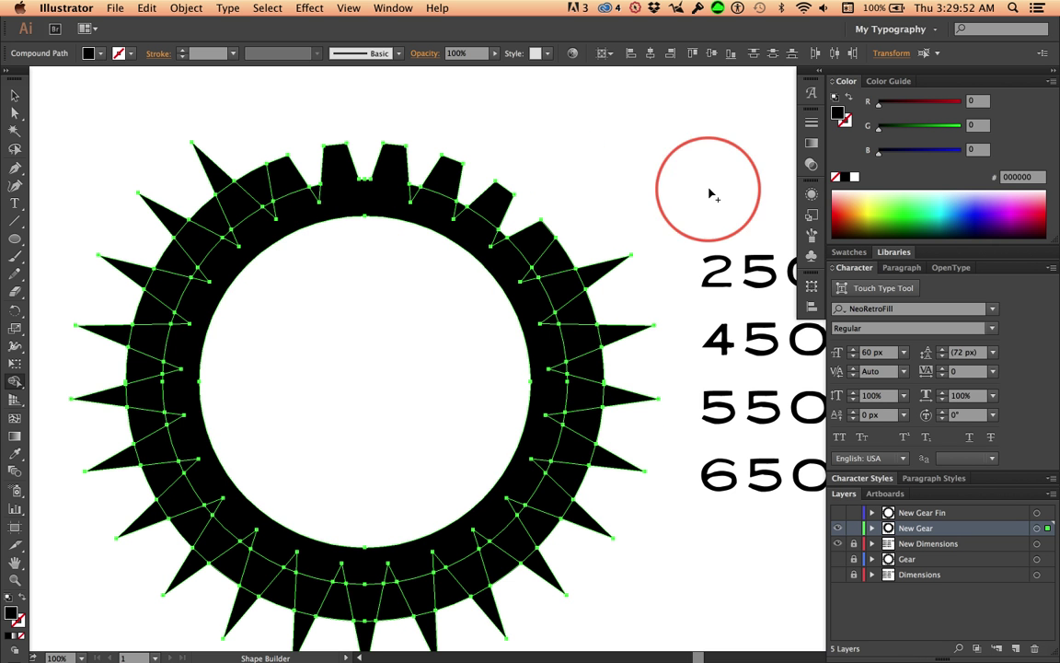
Step: Show the New Gear Fin layer in place of New Gear and copy its gear into the open ampersand document
{"action": "left_click", "coordinate": [837, 527]}
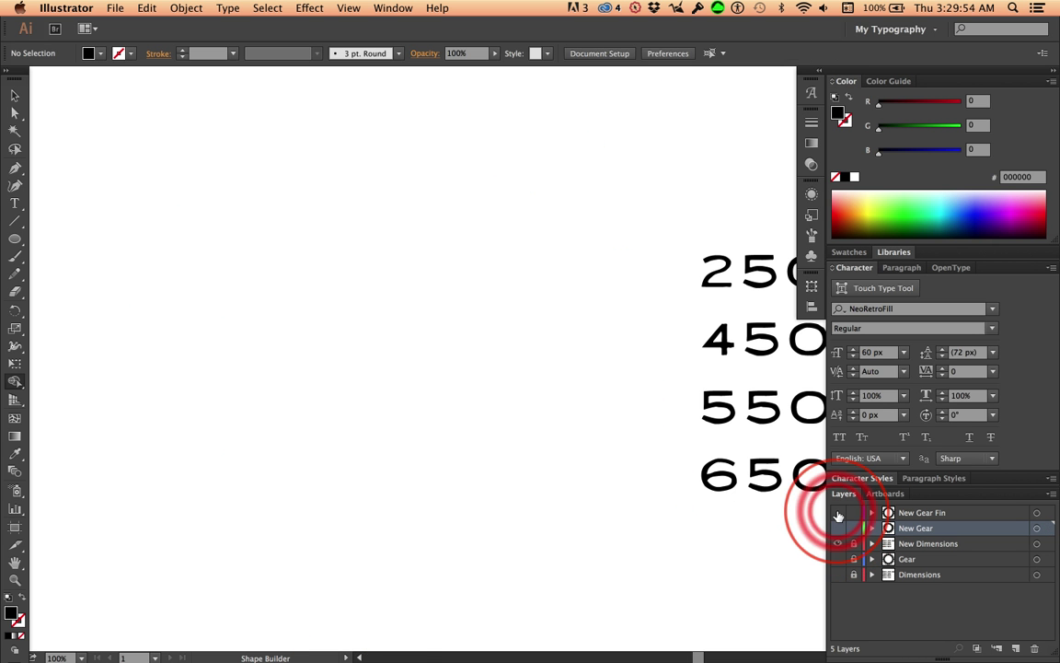
{"action": "left_click", "coordinate": [837, 512]}
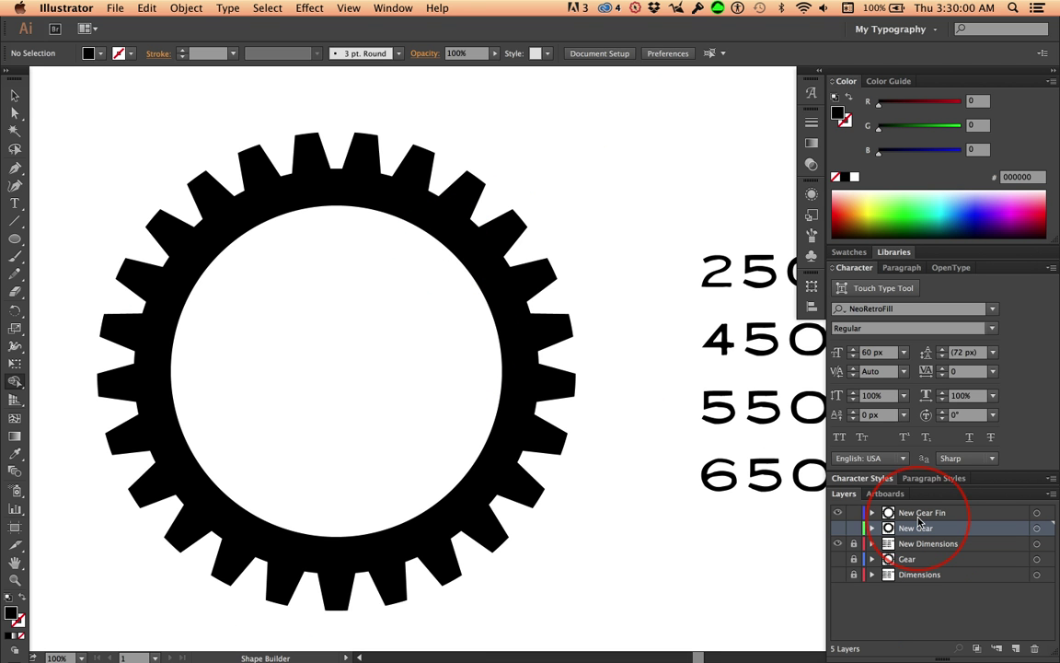
{"action": "left_click", "coordinate": [1001, 514]}
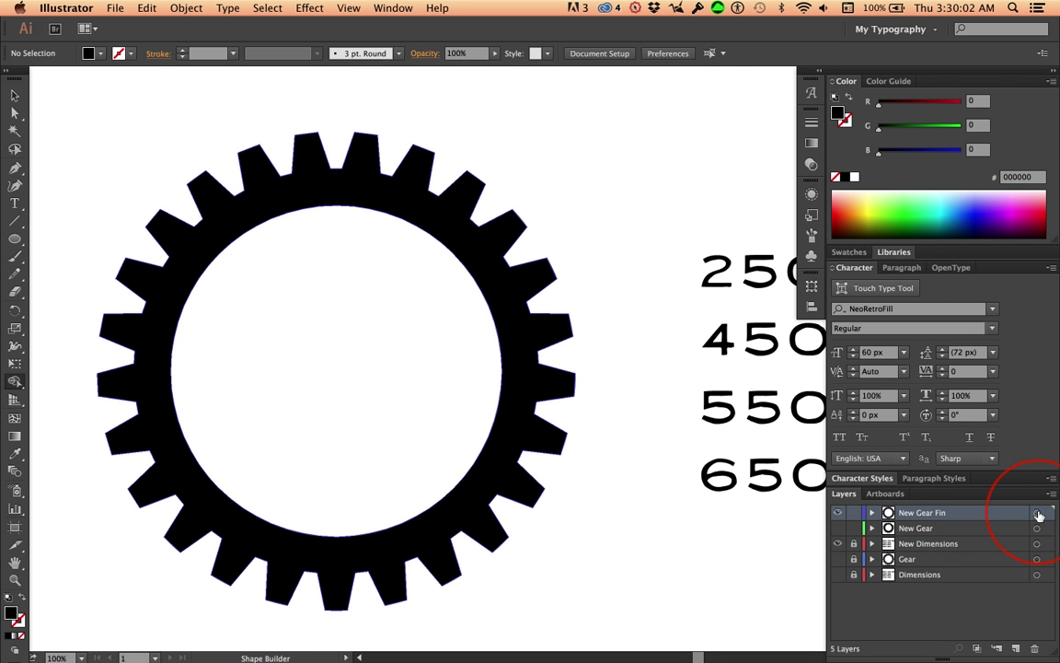
{"action": "left_click", "coordinate": [1037, 515]}
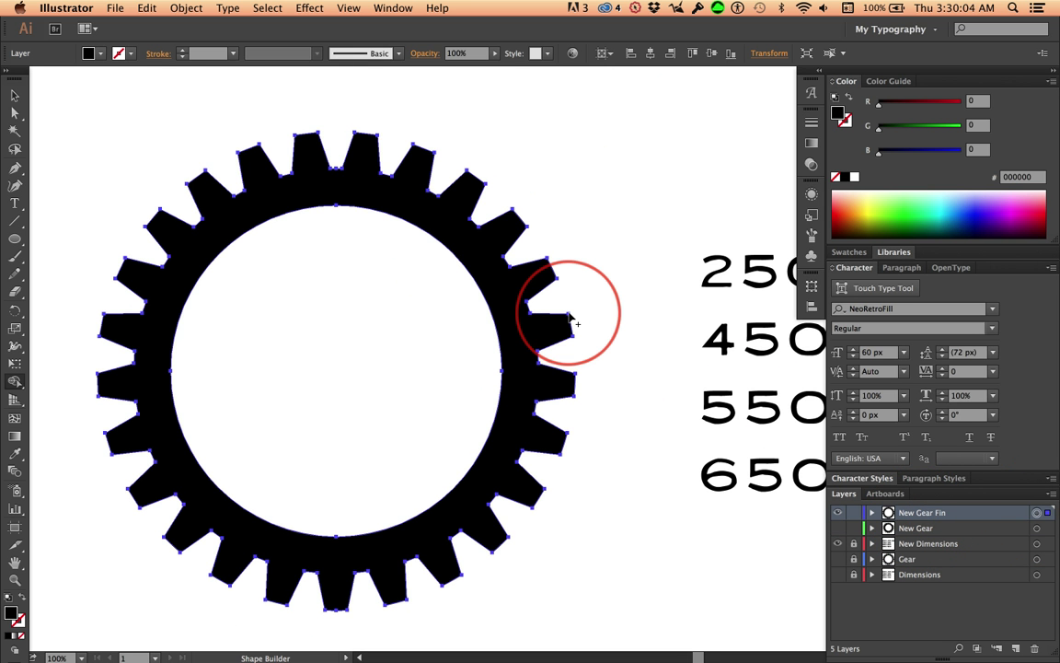
{"action": "key", "text": "super+c"}
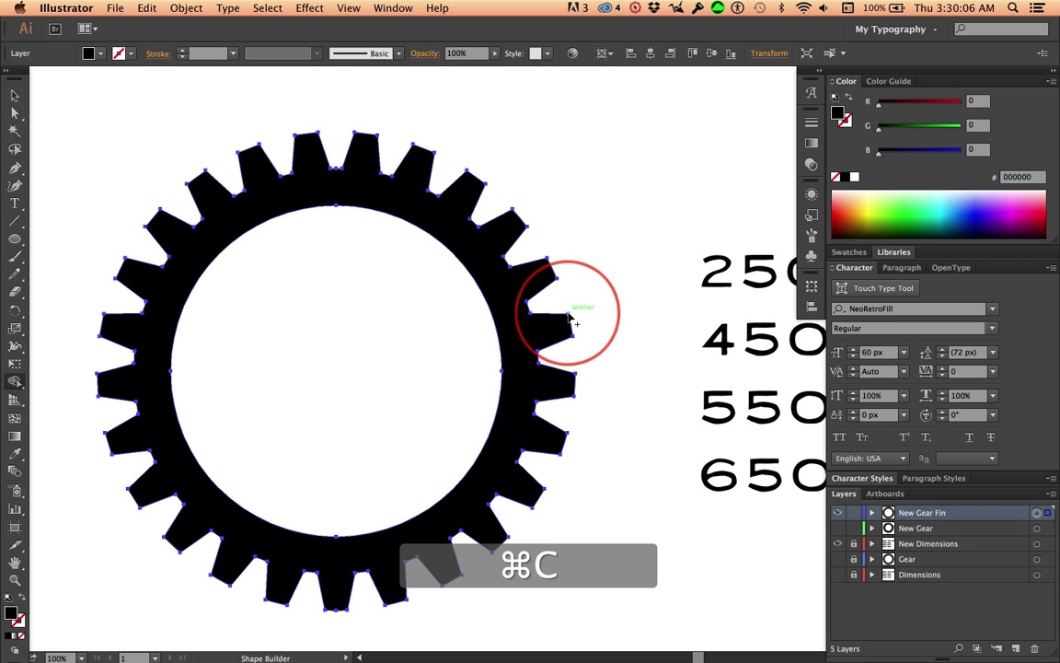
{"action": "key", "text": "super+grave"}
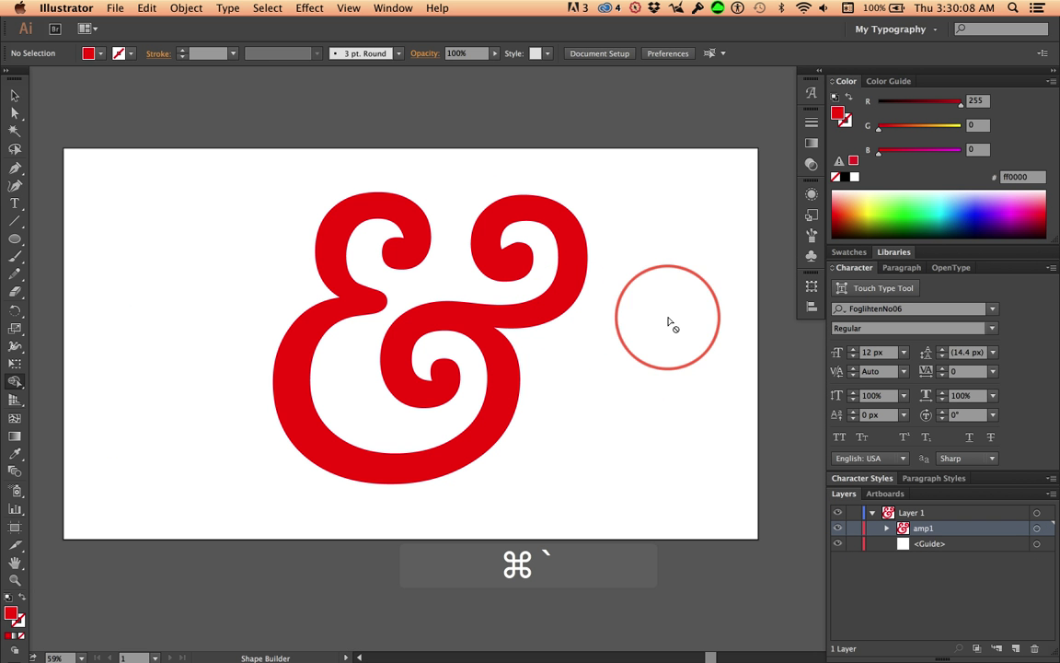
{"action": "key", "text": "super+v"}
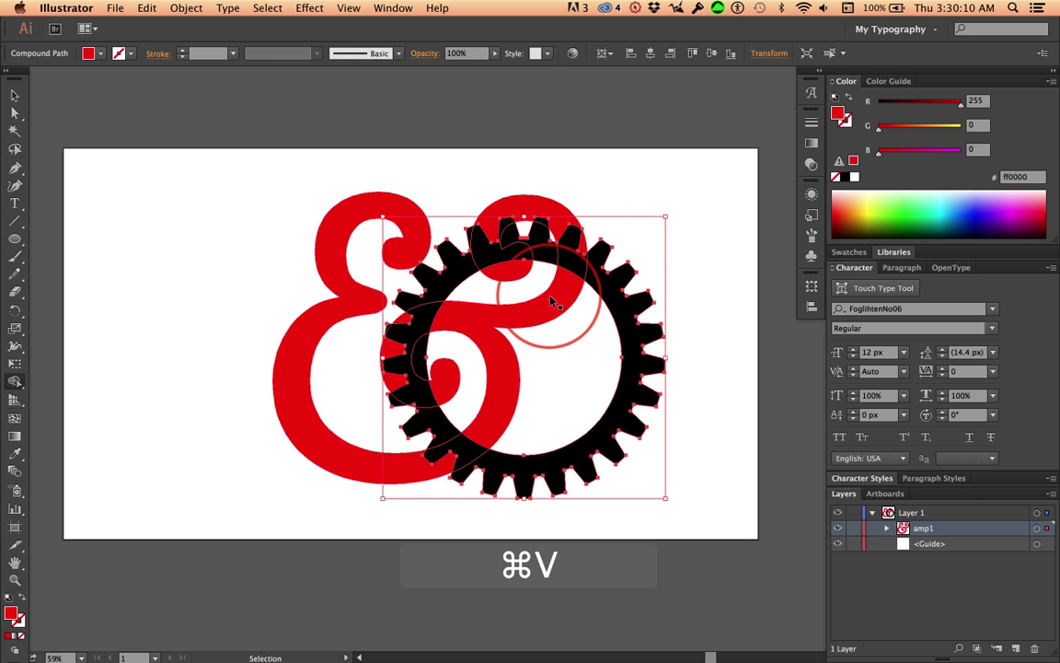
Step: Shift the pasted gear slightly away from the ampersand and save it as a Movie Clip symbol named gear1
{"action": "key", "text": "shift+m"}
{"action": "left_click", "coordinate": [14, 96]}
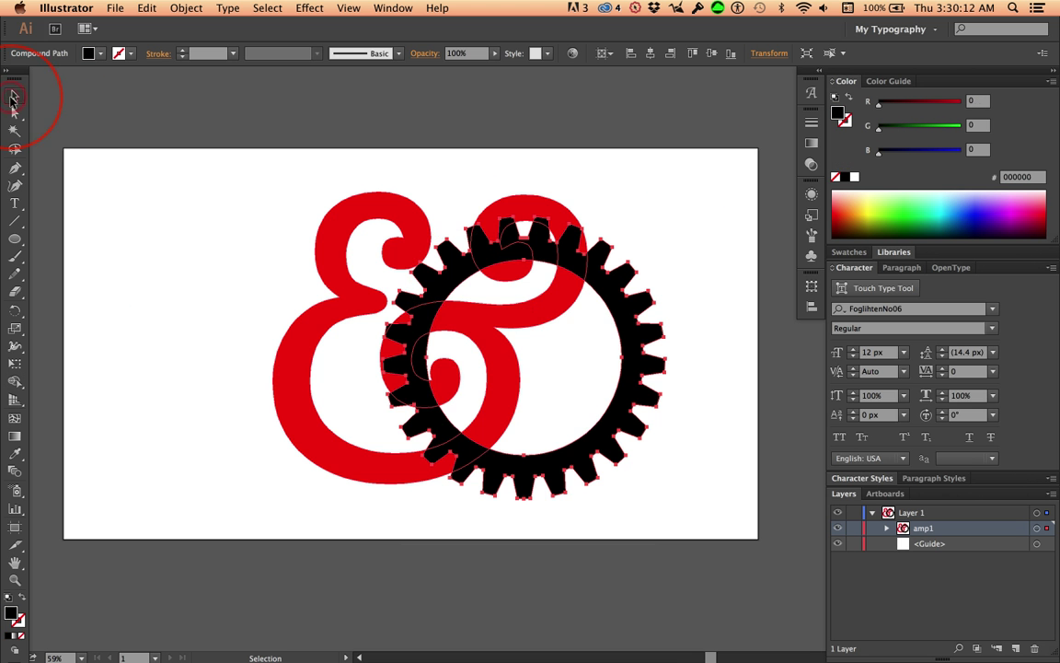
{"action": "left_click_drag", "start_coordinate": [635, 336], "coordinate": [678, 325]}
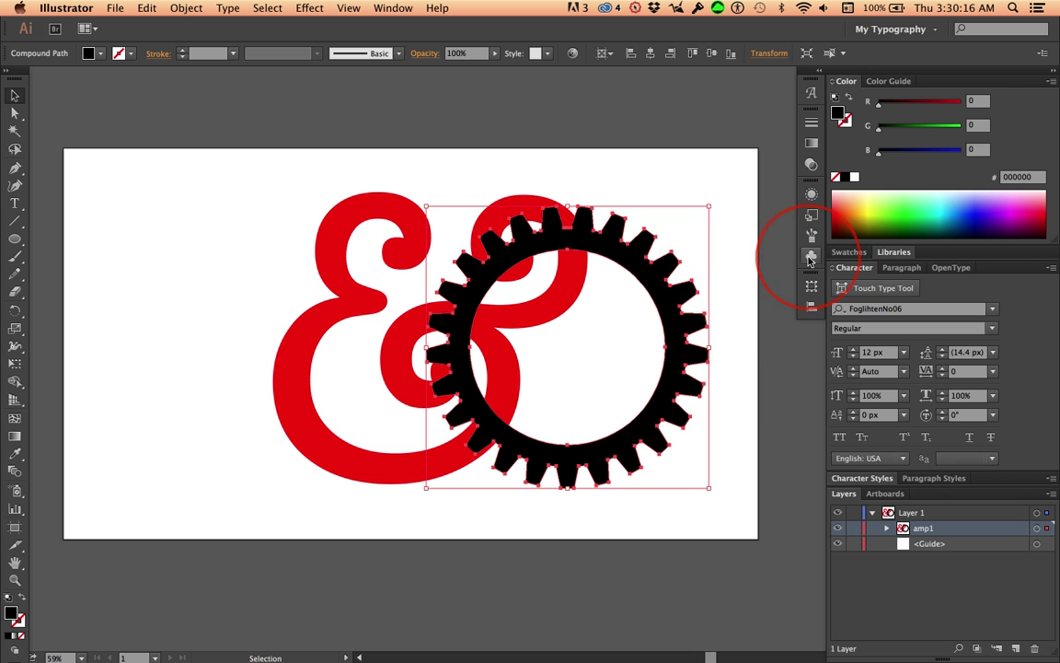
{"action": "left_click", "coordinate": [811, 259]}
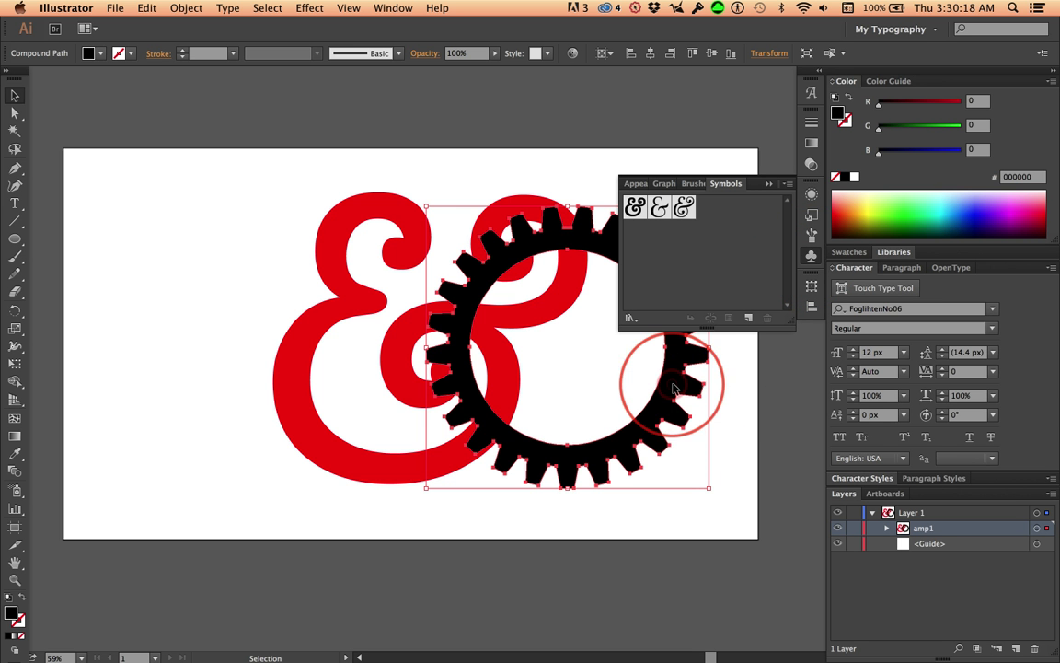
{"action": "left_click_drag", "start_coordinate": [672, 386], "coordinate": [746, 264]}
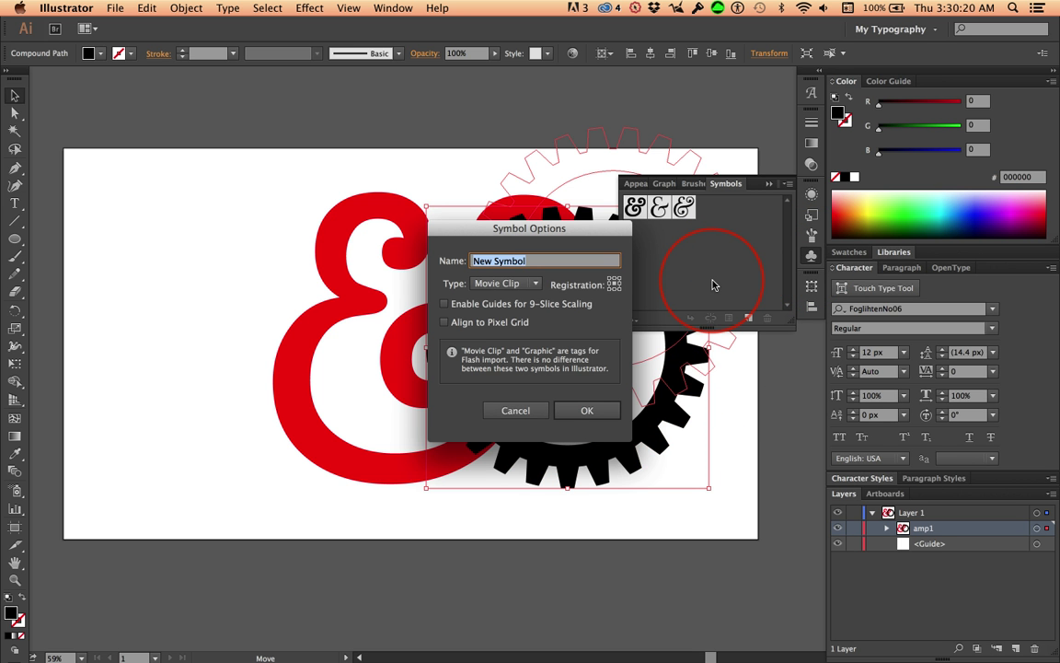
{"action": "type", "text": "gear1"}
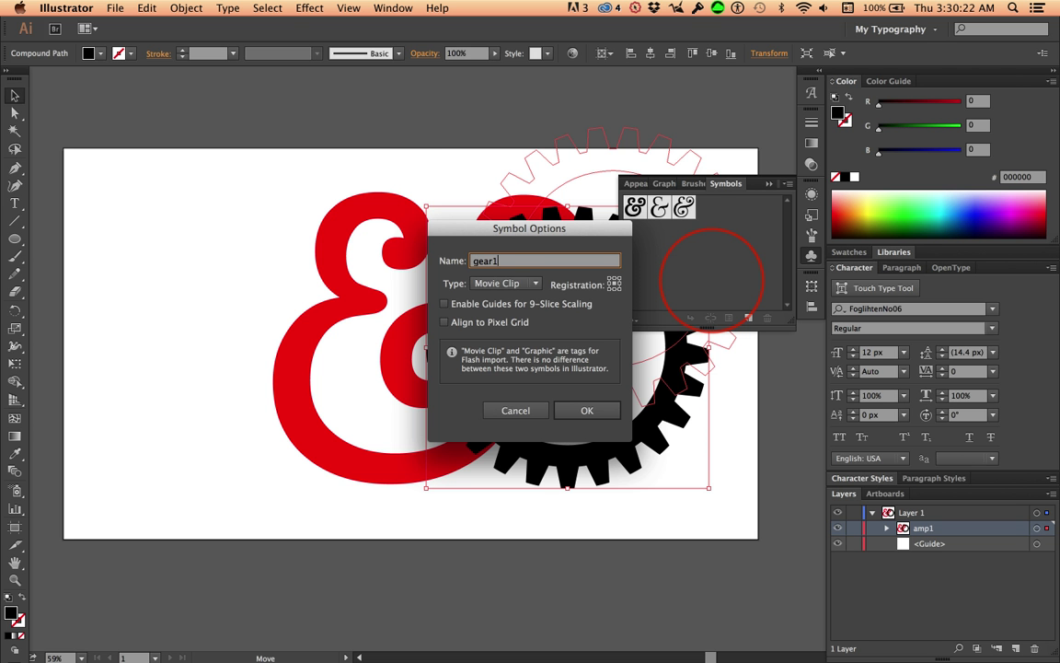
{"action": "key", "text": "Return"}
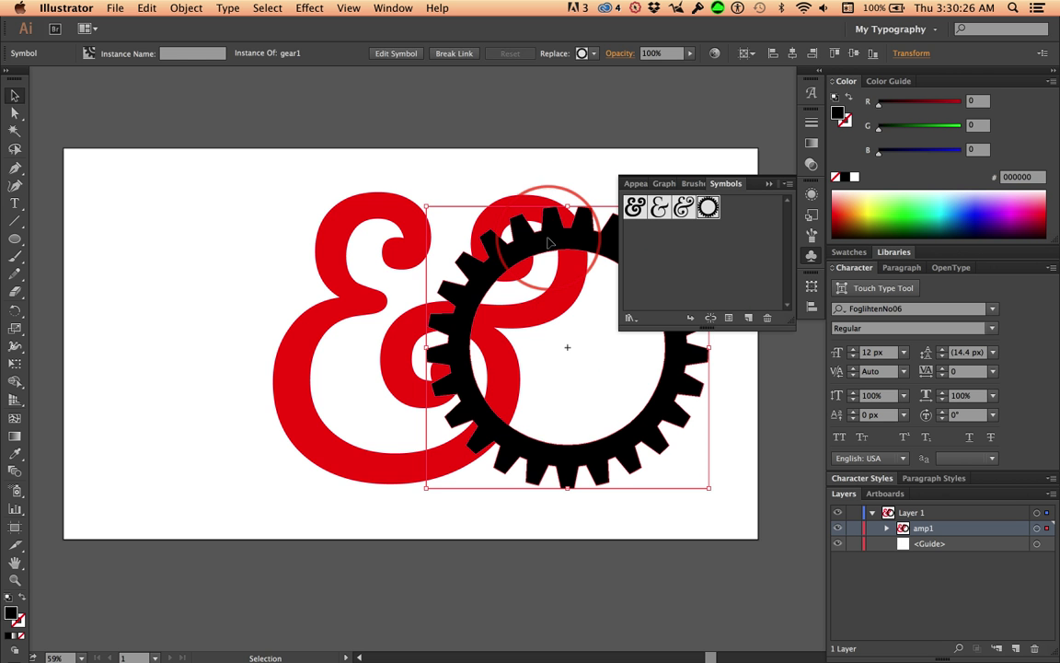
Step: Delete the red ampersand and the gear from the artboard, and place an instance of the gear1 symbol on it
{"action": "left_click_drag", "start_coordinate": [330, 166], "coordinate": [450, 278]}
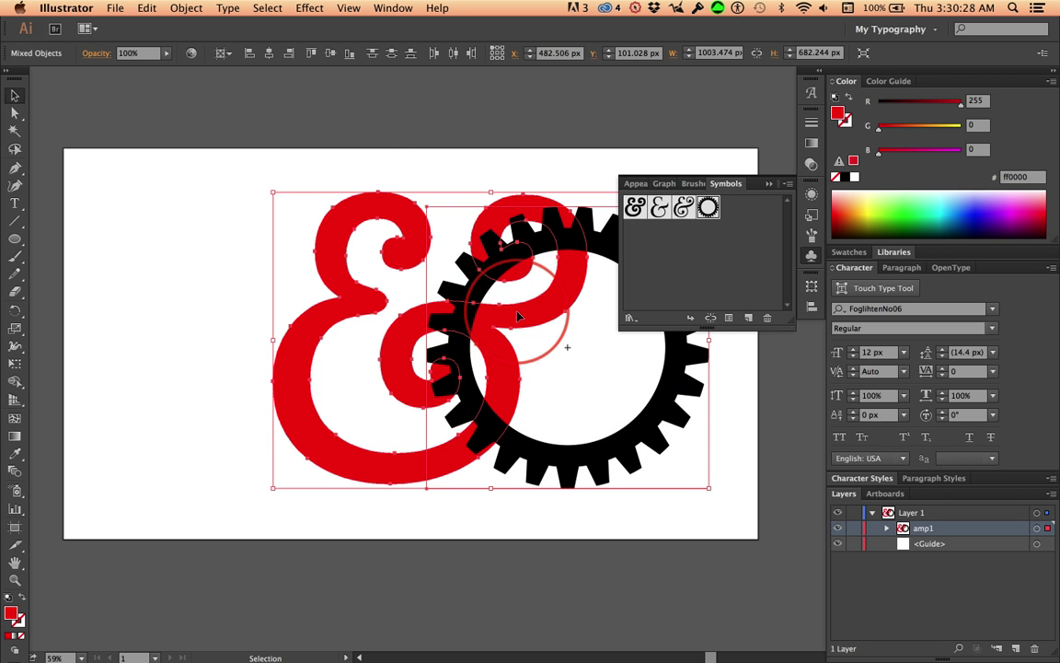
{"action": "key", "text": "Delete"}
{"action": "left_click_drag", "start_coordinate": [708, 208], "coordinate": [354, 273]}
{"action": "left_click_drag", "start_coordinate": [423, 176], "coordinate": [393, 241]}
Step: Try to change the fill colour of the placed gear1 instance with the Color Picker
{"action": "right_click", "coordinate": [374, 230]}
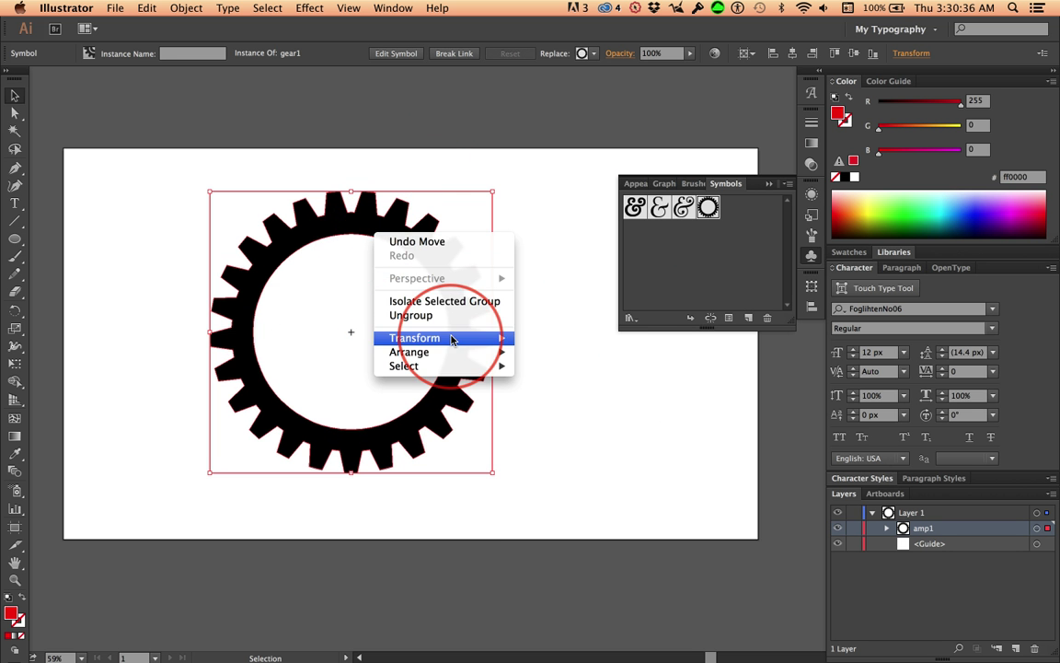
{"action": "left_click", "coordinate": [166, 246]}
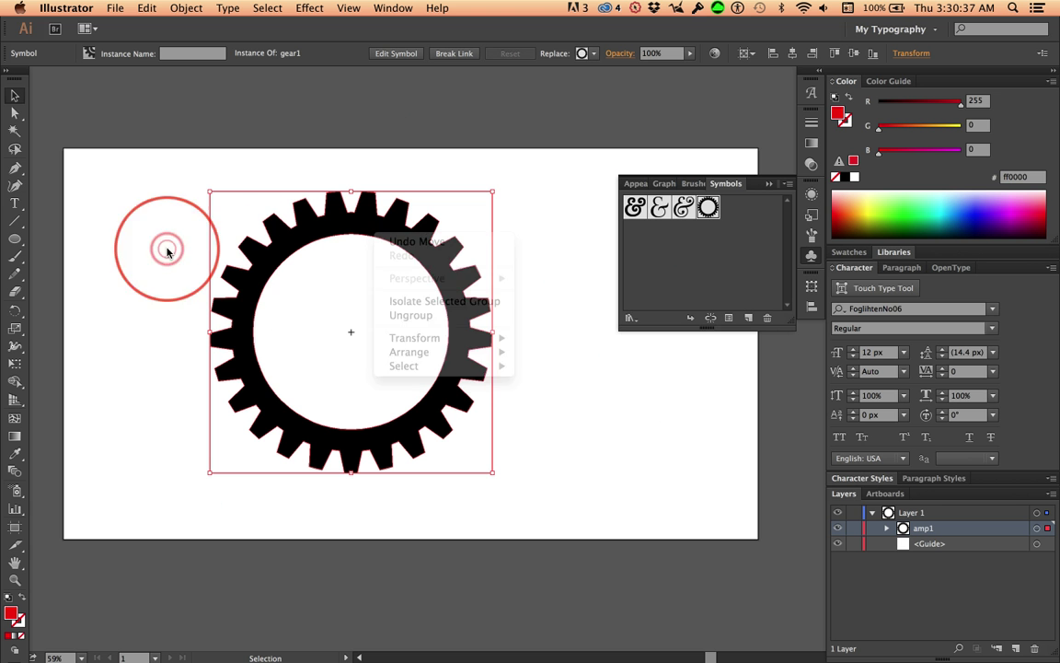
{"action": "right_click", "coordinate": [265, 267]}
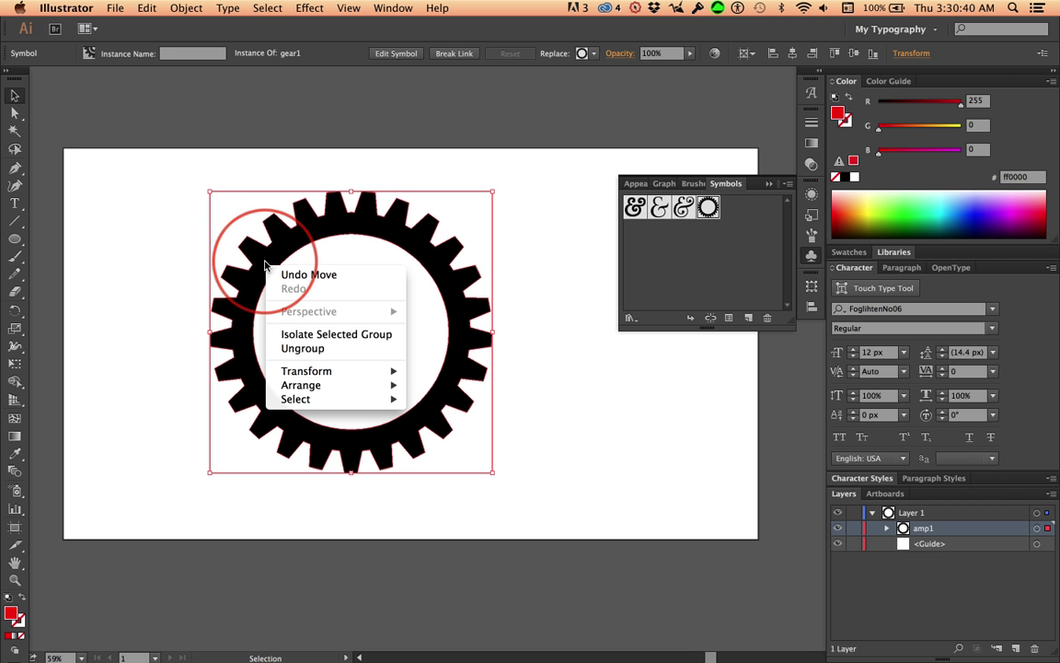
{"action": "left_click", "coordinate": [17, 619]}
{"action": "left_click", "coordinate": [17, 618]}
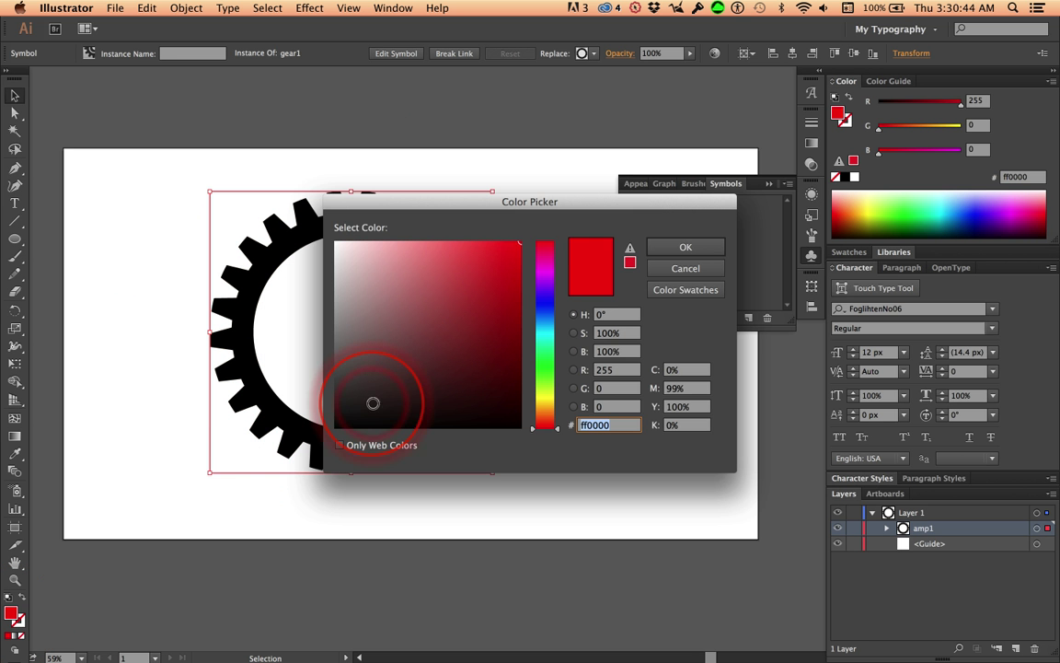
{"action": "left_click", "coordinate": [684, 245]}
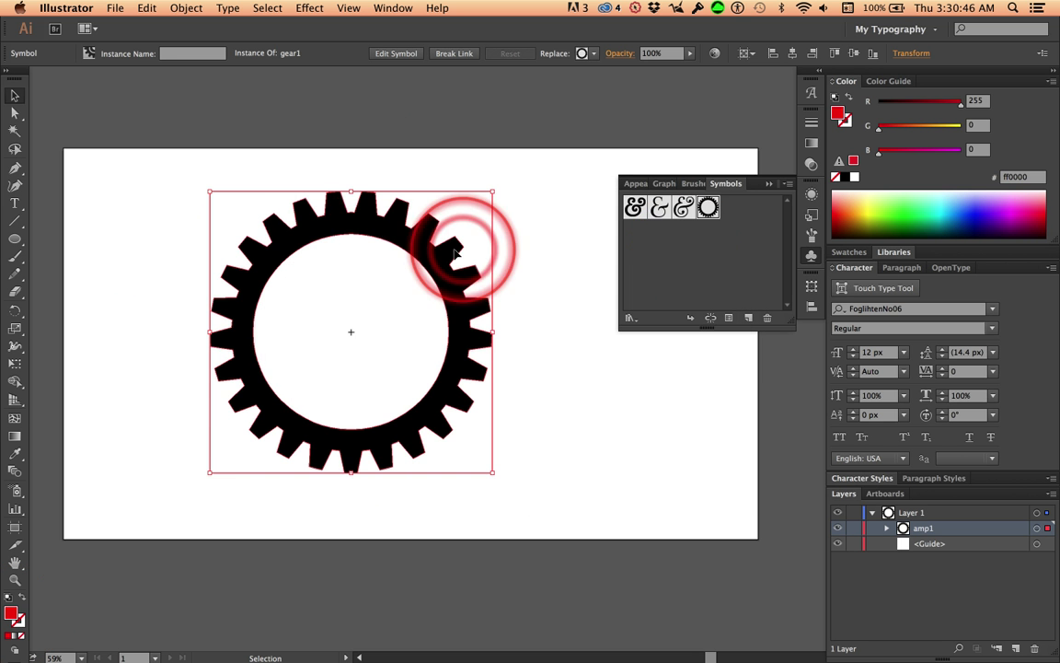
Step: Delete the gear1 instance and place a fresh one from the symbol library on the left half of the artboard
{"action": "left_click", "coordinate": [382, 227]}
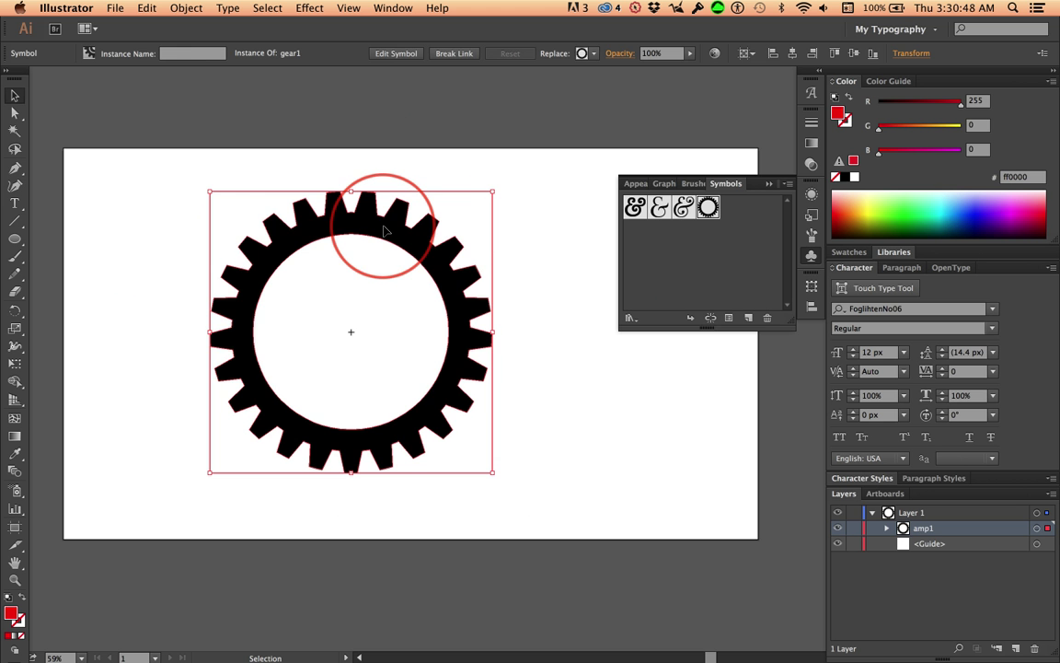
{"action": "key", "text": "Delete"}
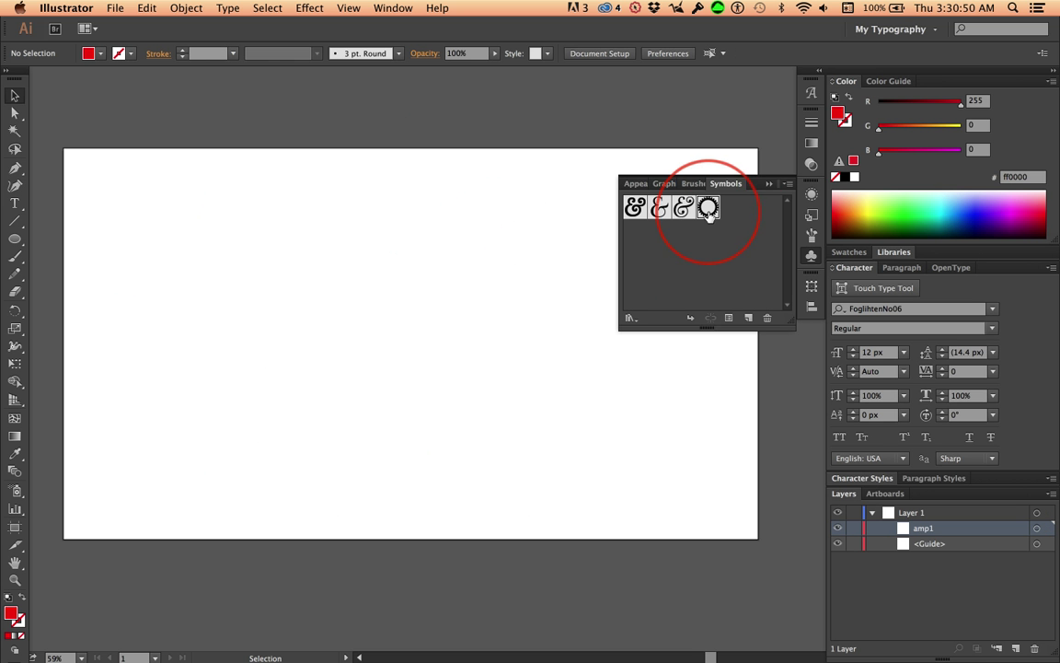
{"action": "left_click_drag", "start_coordinate": [708, 211], "coordinate": [278, 305]}
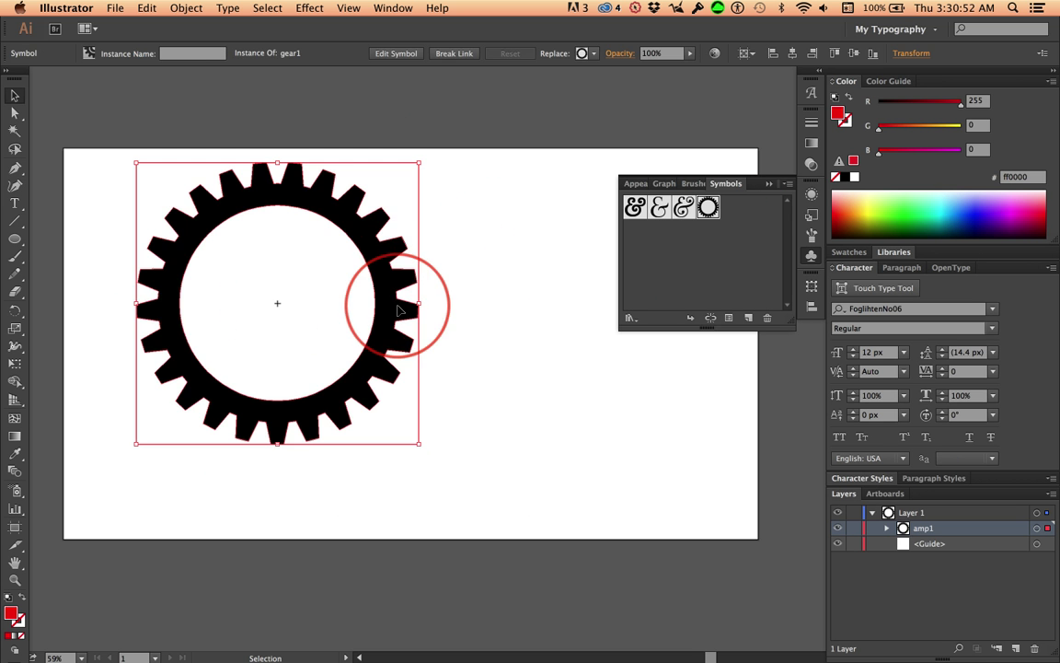
{"action": "right_click", "coordinate": [383, 278]}
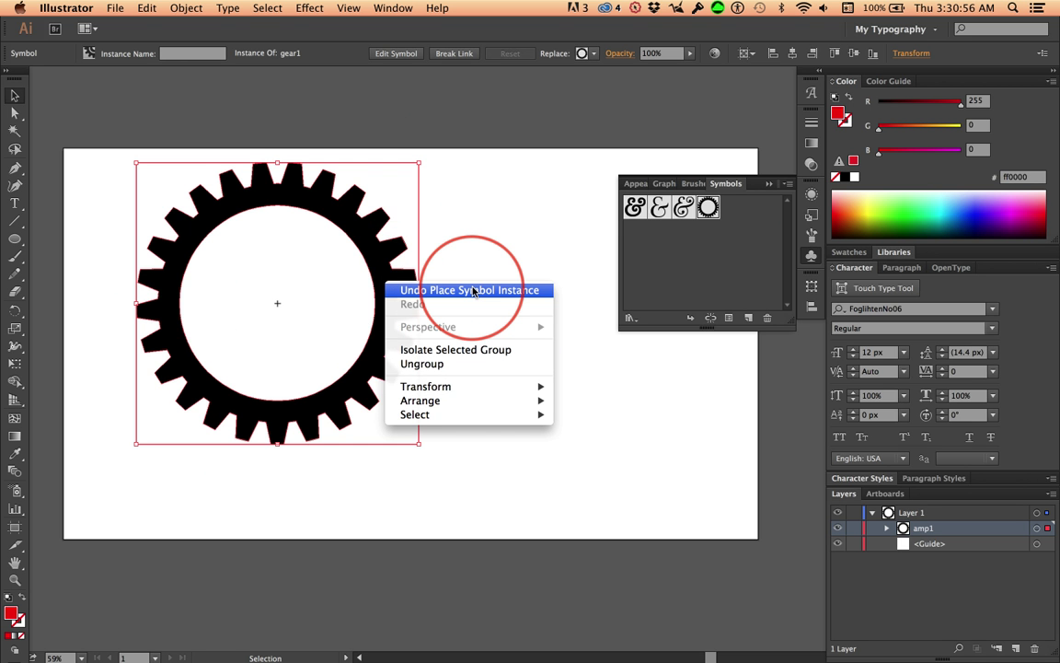
{"action": "mouse_move", "coordinate": [466, 402]}
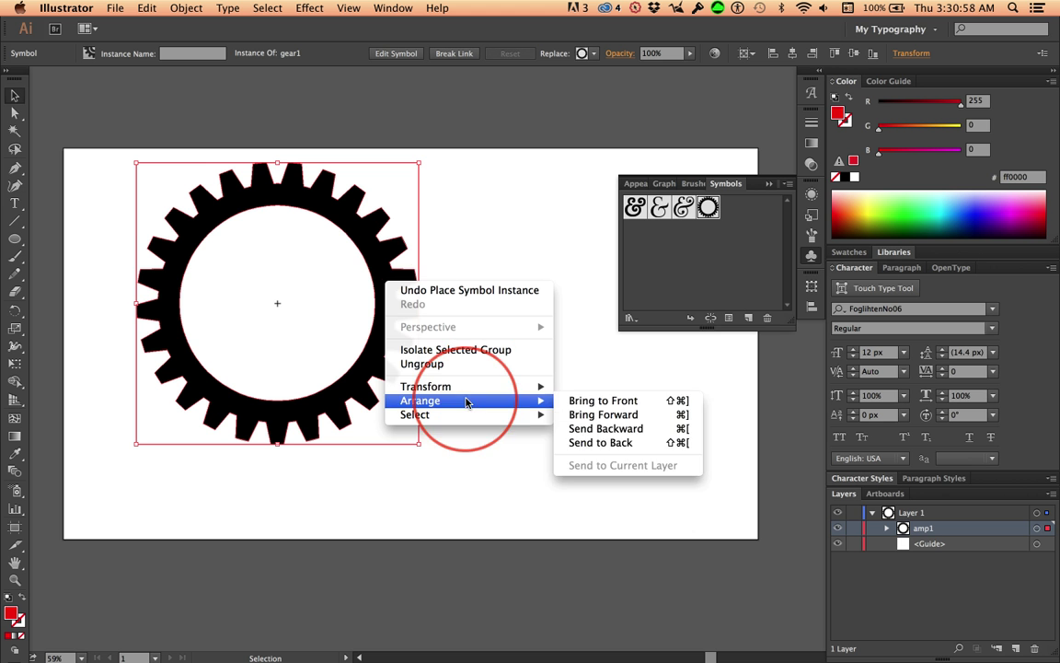
{"action": "left_click", "coordinate": [376, 244]}
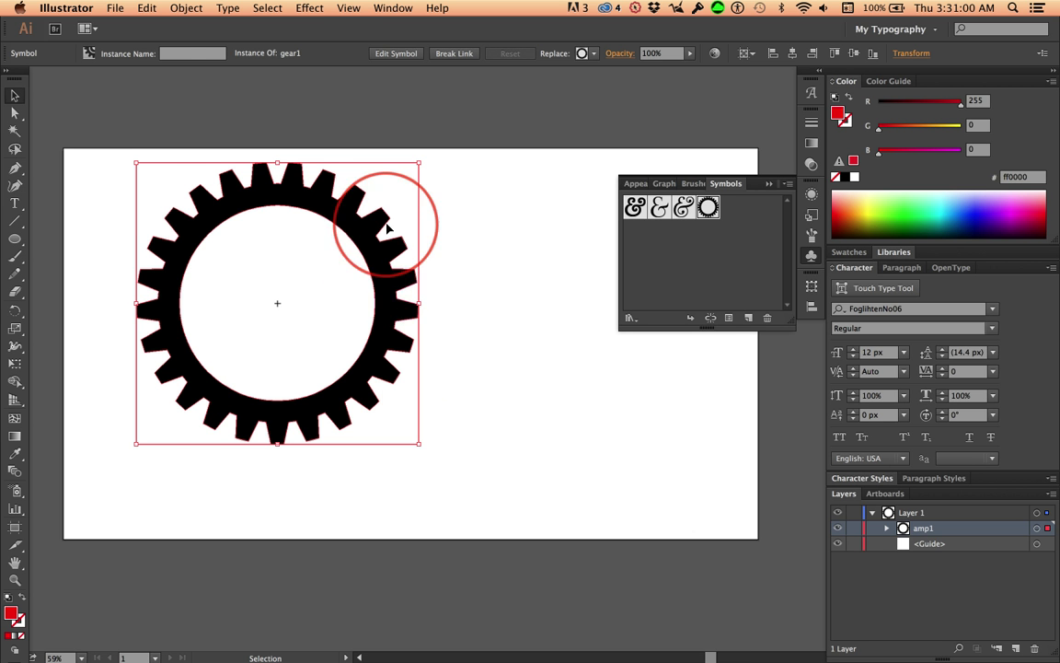
{"action": "left_click", "coordinate": [189, 8]}
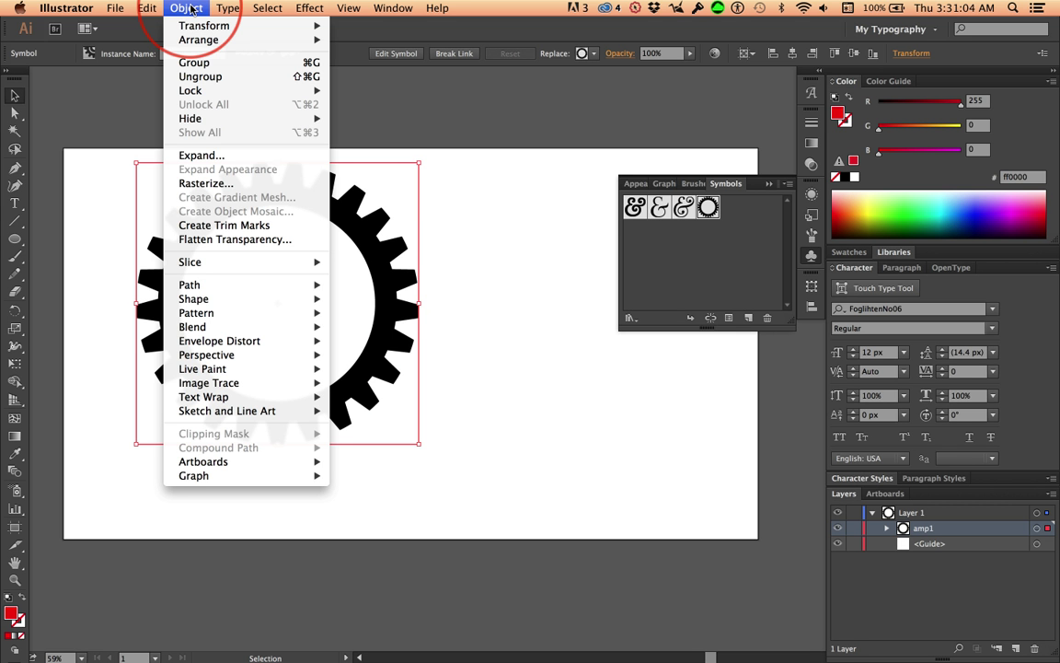
{"action": "left_click", "coordinate": [405, 254]}
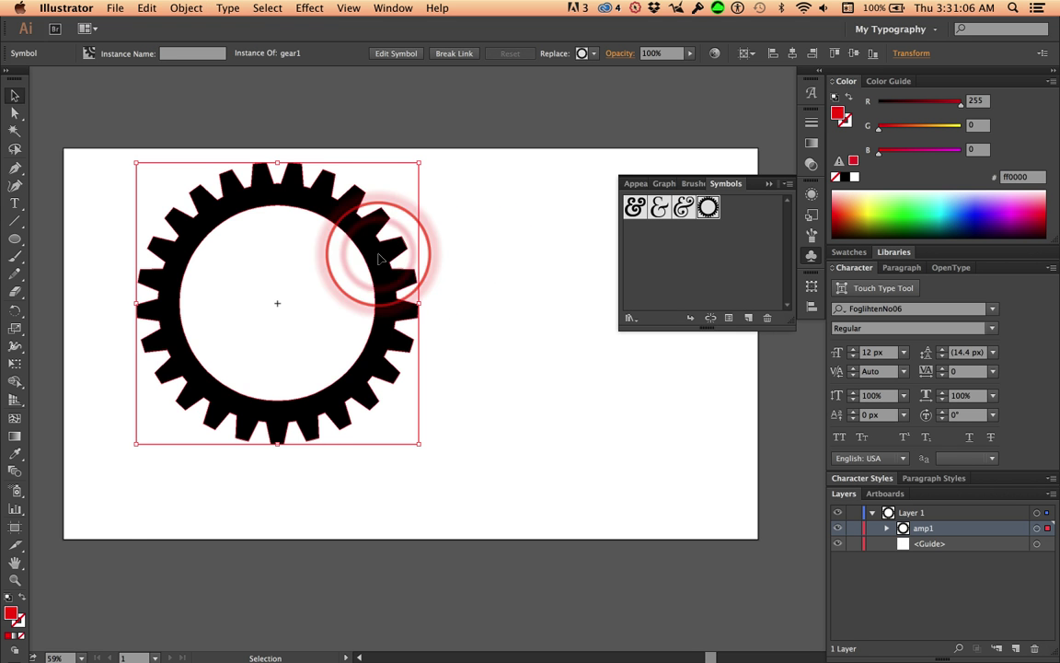
{"action": "double_click", "coordinate": [12, 615]}
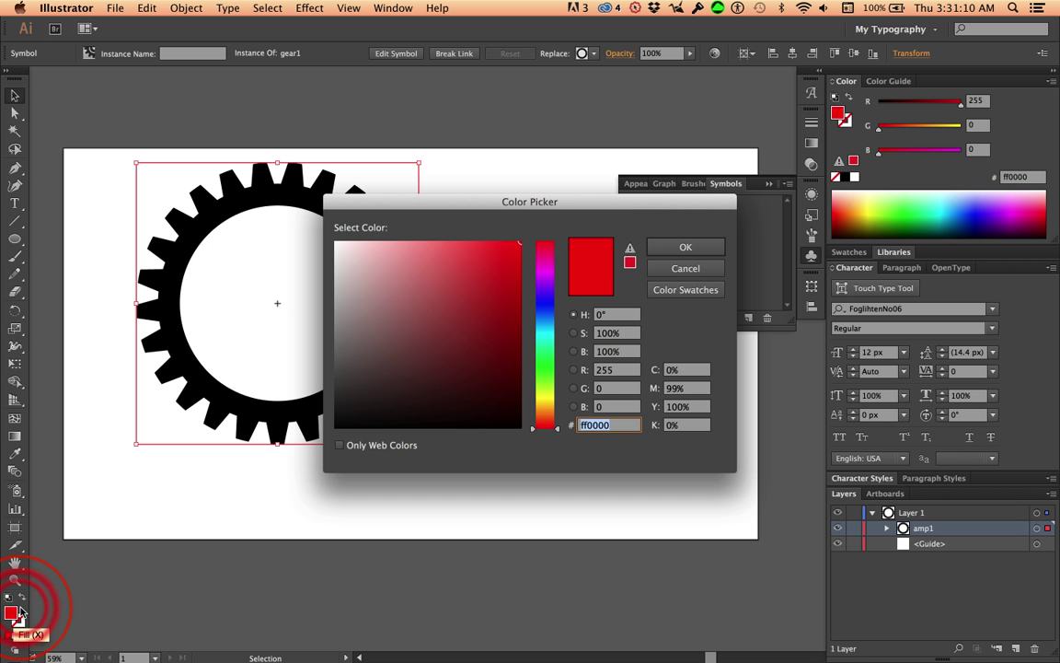
{"action": "left_click", "coordinate": [686, 249]}
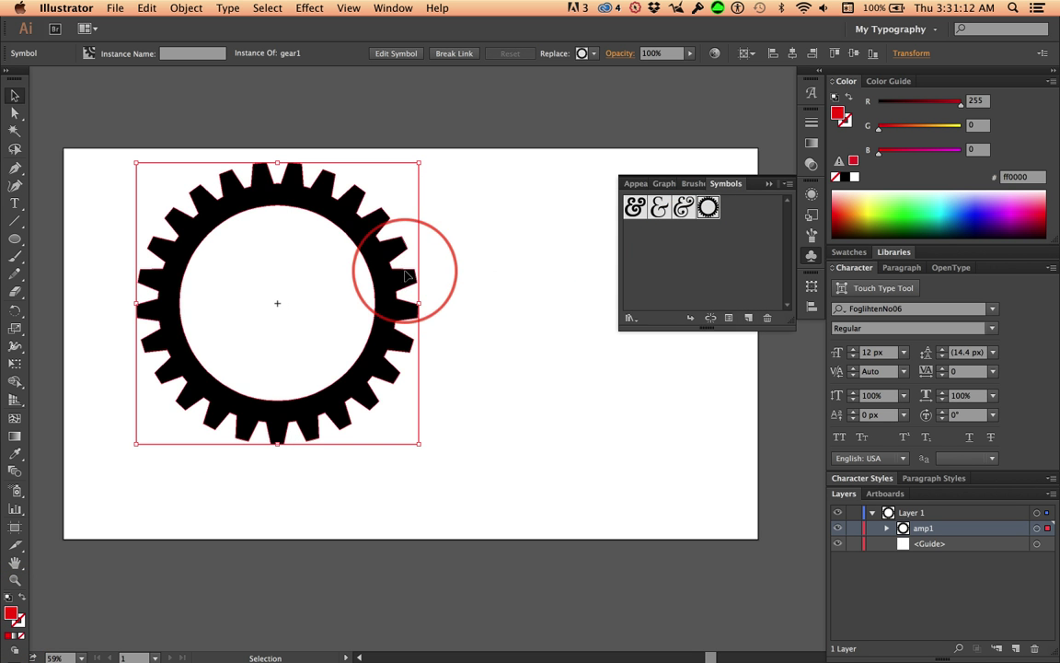
Step: Break the placed gear's link to its symbol, set its fill colour to green 329672, and deselect it
{"action": "left_click", "coordinate": [712, 319]}
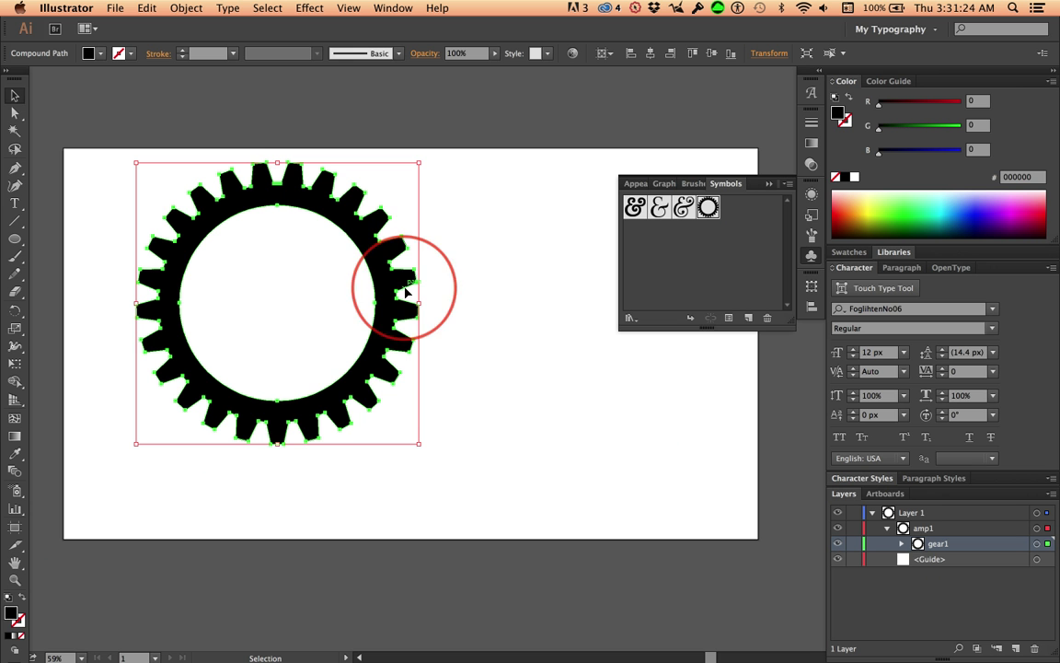
{"action": "double_click", "coordinate": [11, 617]}
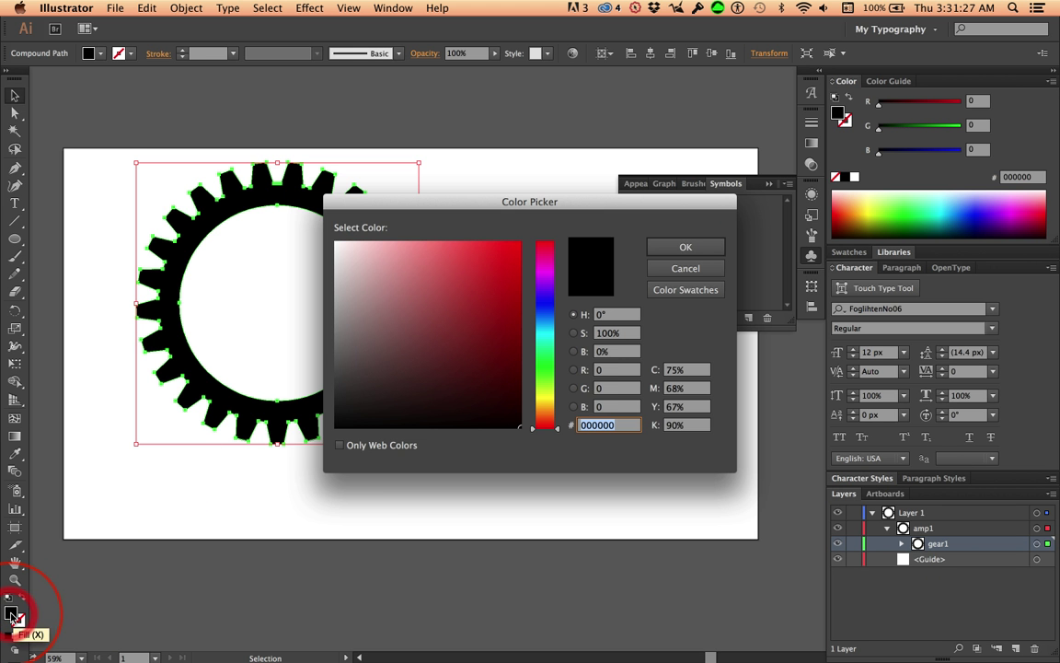
{"action": "left_click", "coordinate": [547, 347]}
{"action": "left_click", "coordinate": [459, 317]}
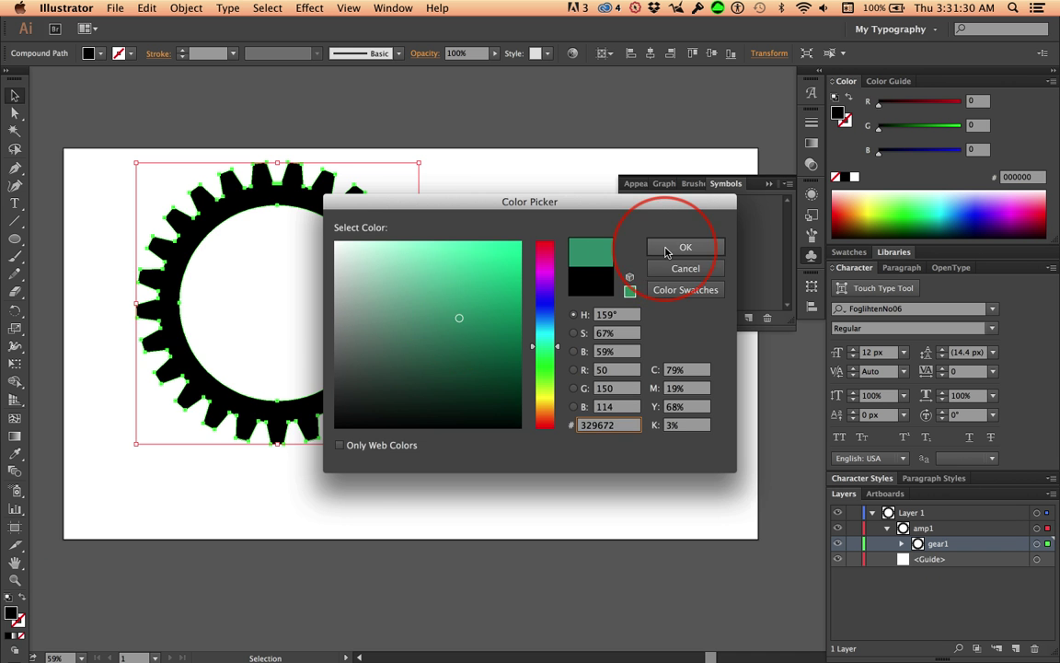
{"action": "left_click", "coordinate": [666, 252]}
{"action": "left_click", "coordinate": [526, 268]}
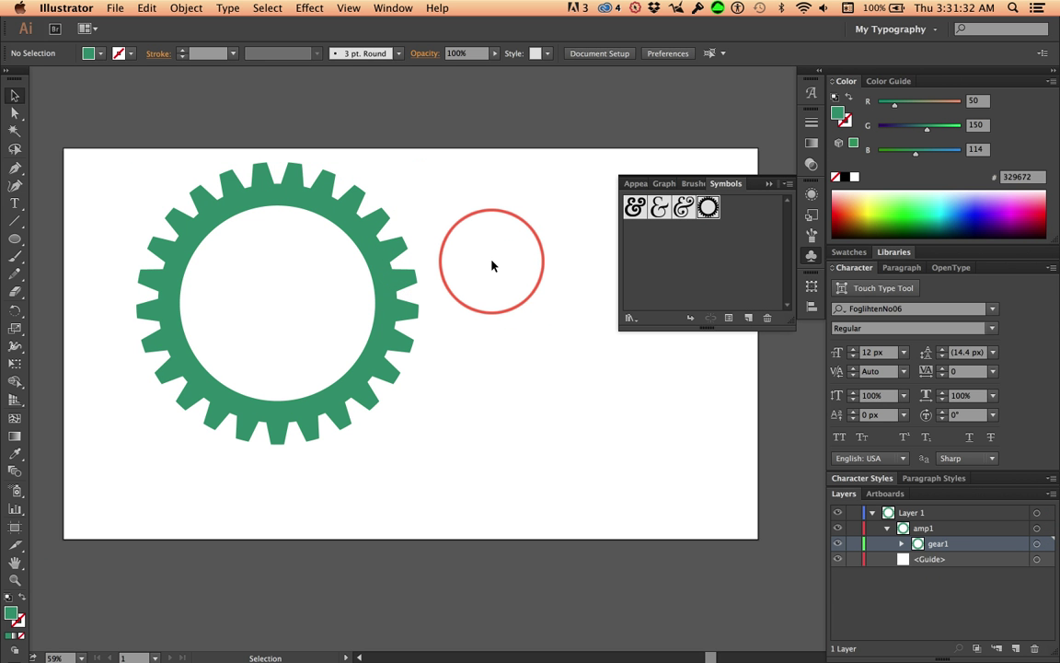